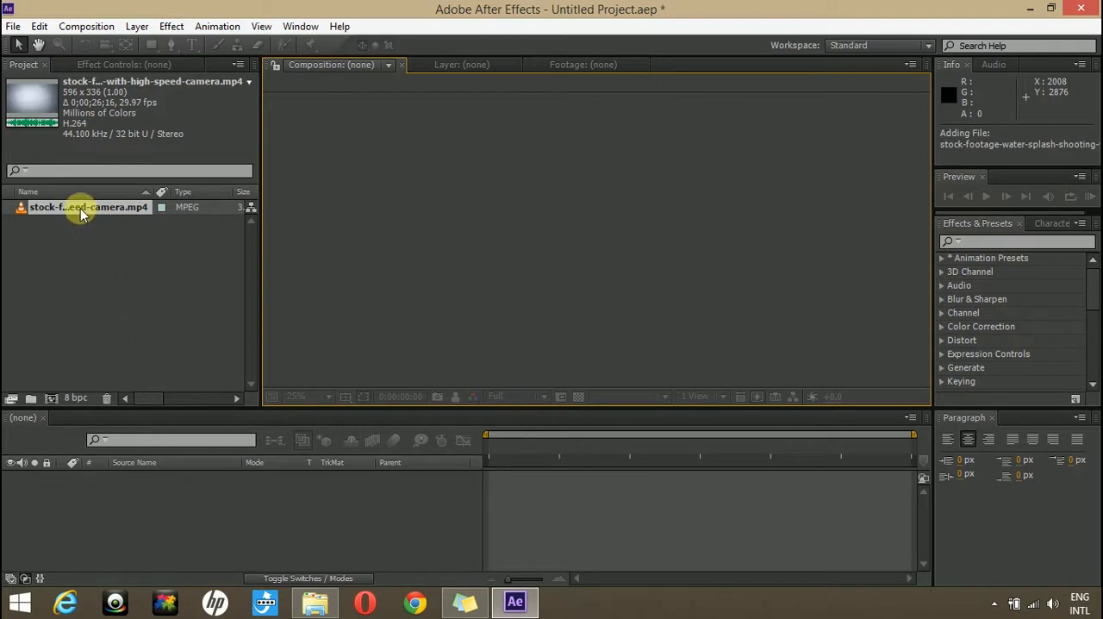
# - Create a composition from the water-splash footage and apply the Twixtor Pro effect to its layer
pyautogui.moveTo(73, 215); pyautogui.dragTo(52, 396)
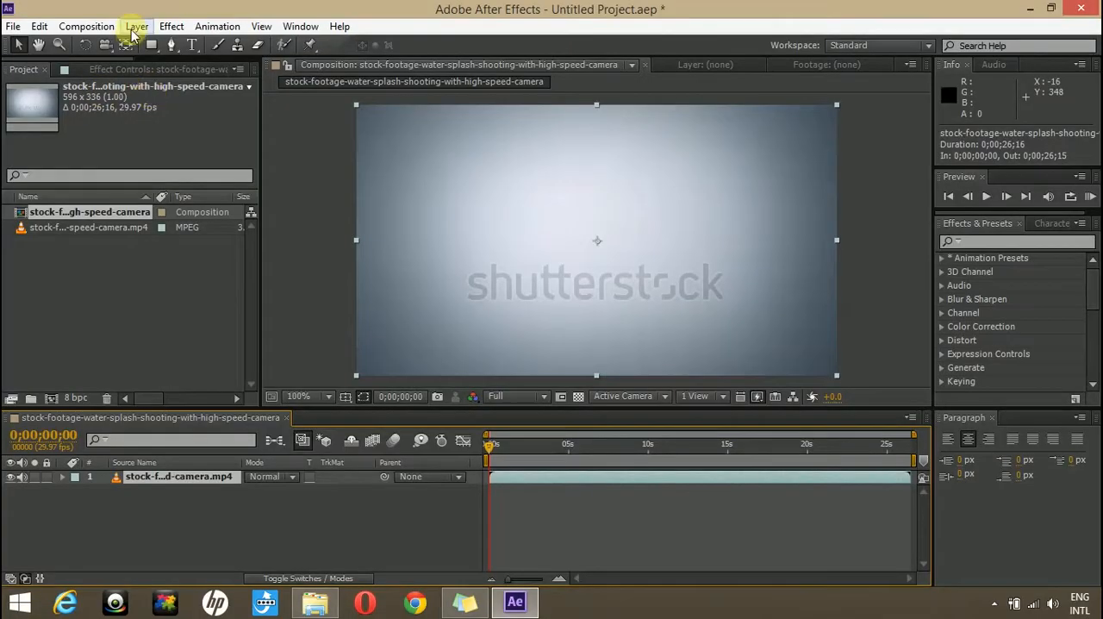
pyautogui.click(136, 27)
pyautogui.moveTo(171, 26)
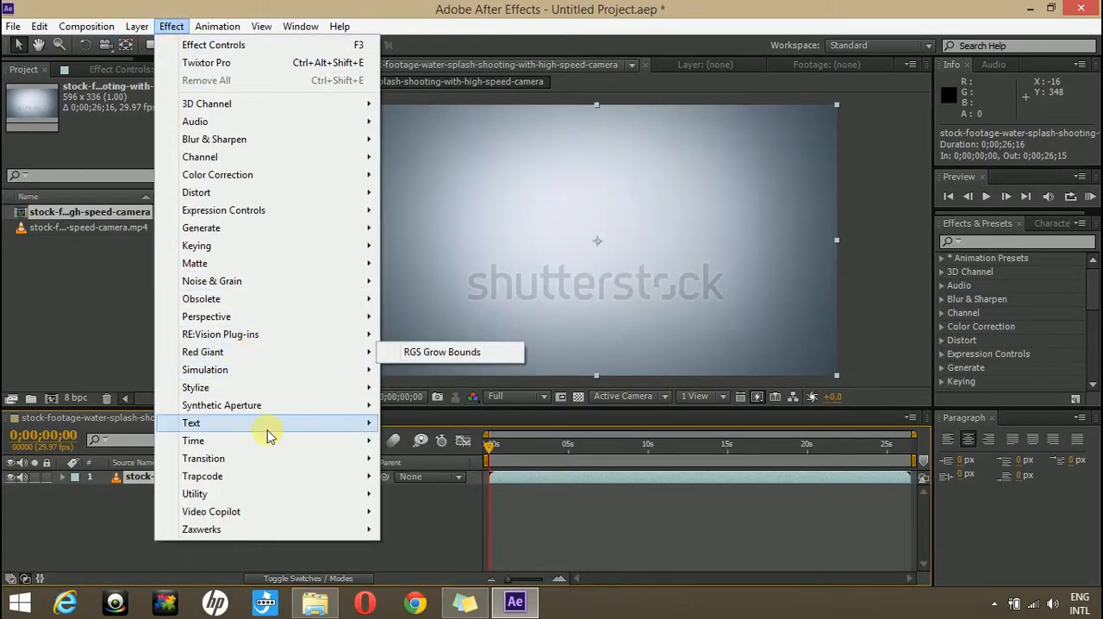
pyautogui.moveTo(352, 334)
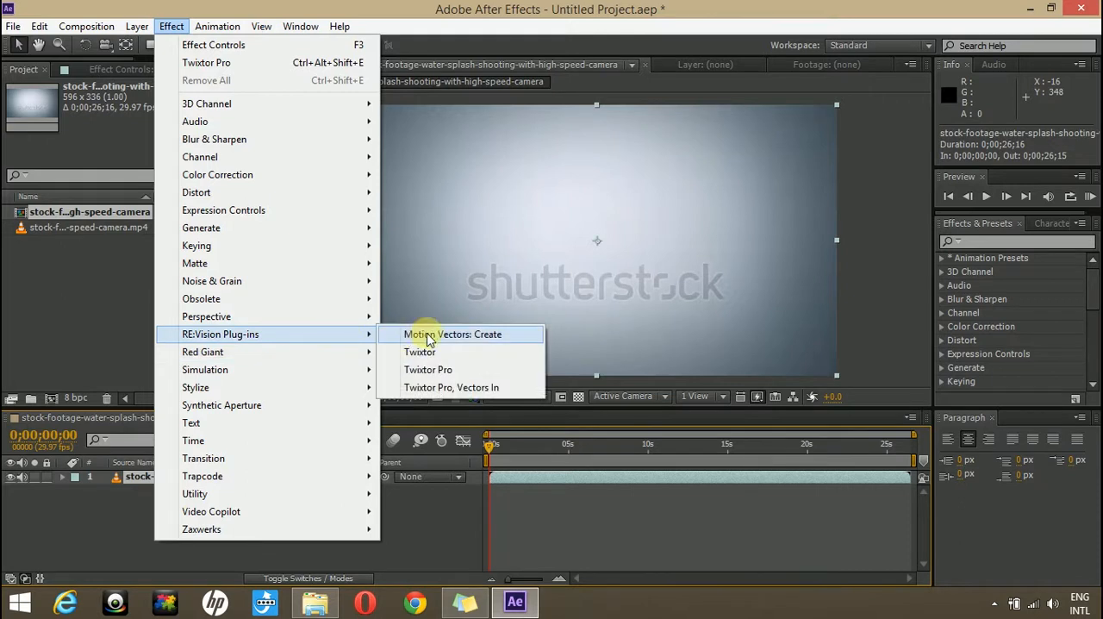
pyautogui.click(446, 371)
# - Review the Twixtor Pro source settings, including the available Input: Fields options
pyautogui.click(214, 169)
pyautogui.click(214, 178)
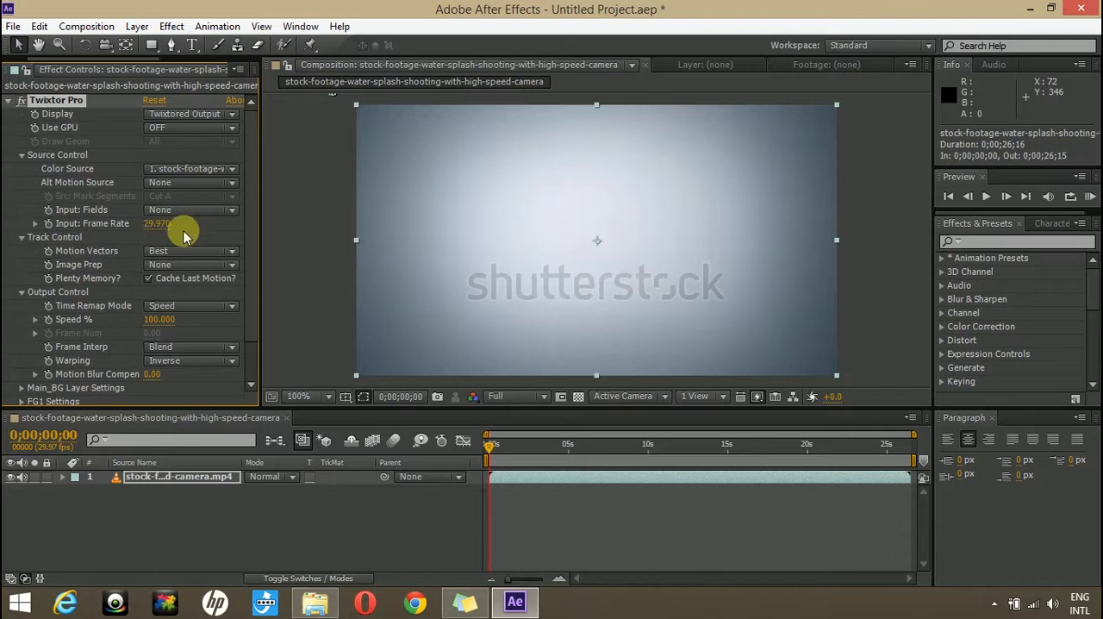
pyautogui.click(204, 209)
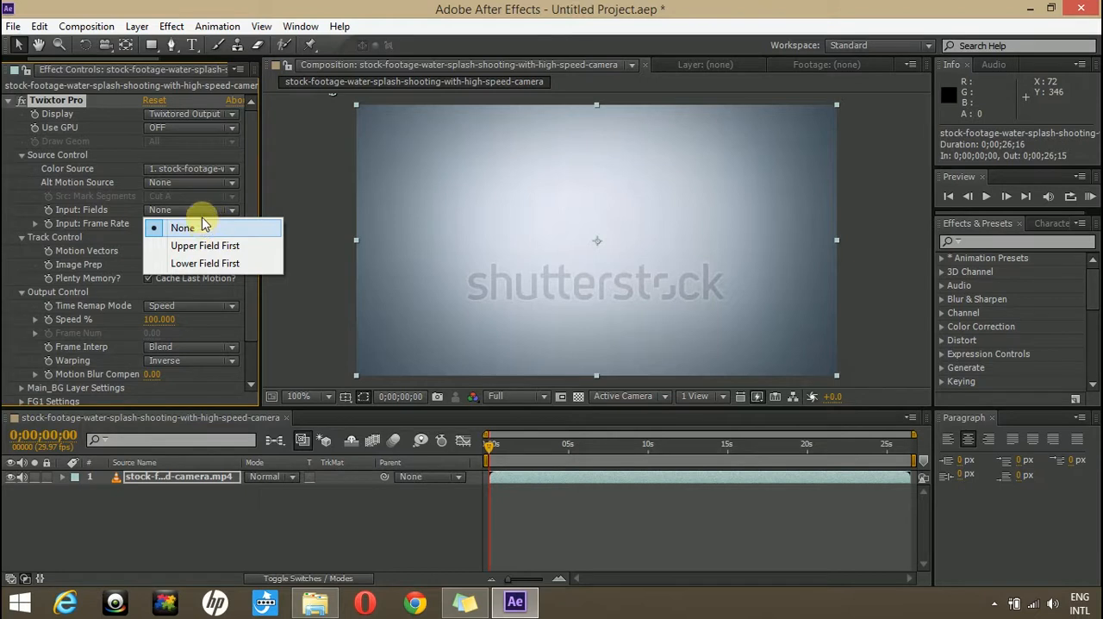
pyautogui.click(221, 300)
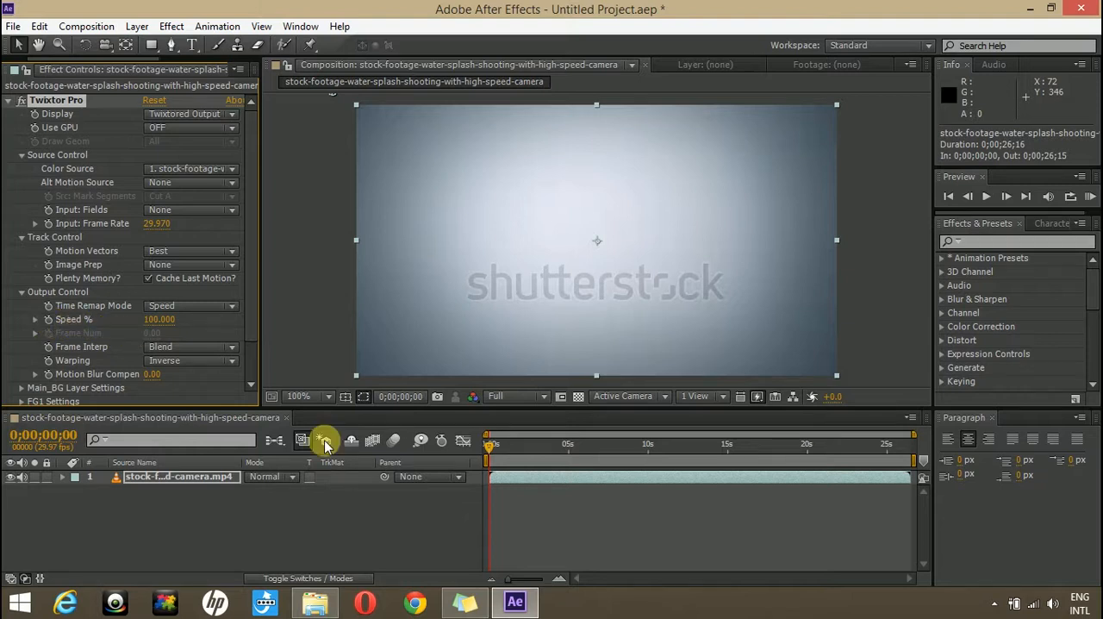
pyautogui.click(161, 517)
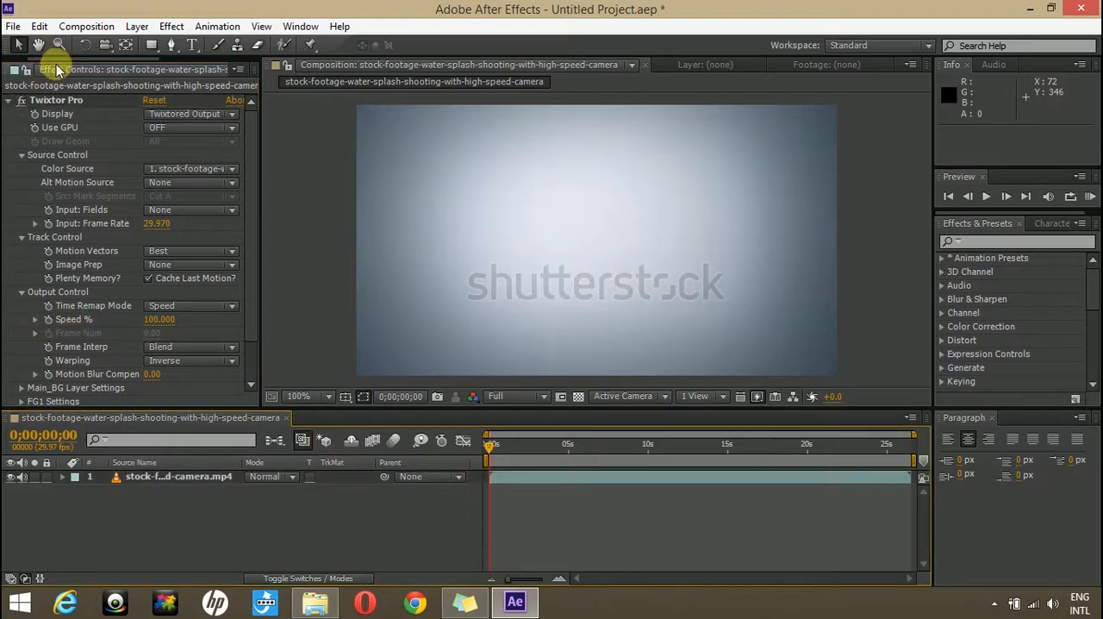
# - Nest the water-splash composition in a new composition and enable time remapping on the nested layer
pyautogui.moveTo(57, 60); pyautogui.dragTo(30, 60)
pyautogui.click(18, 71)
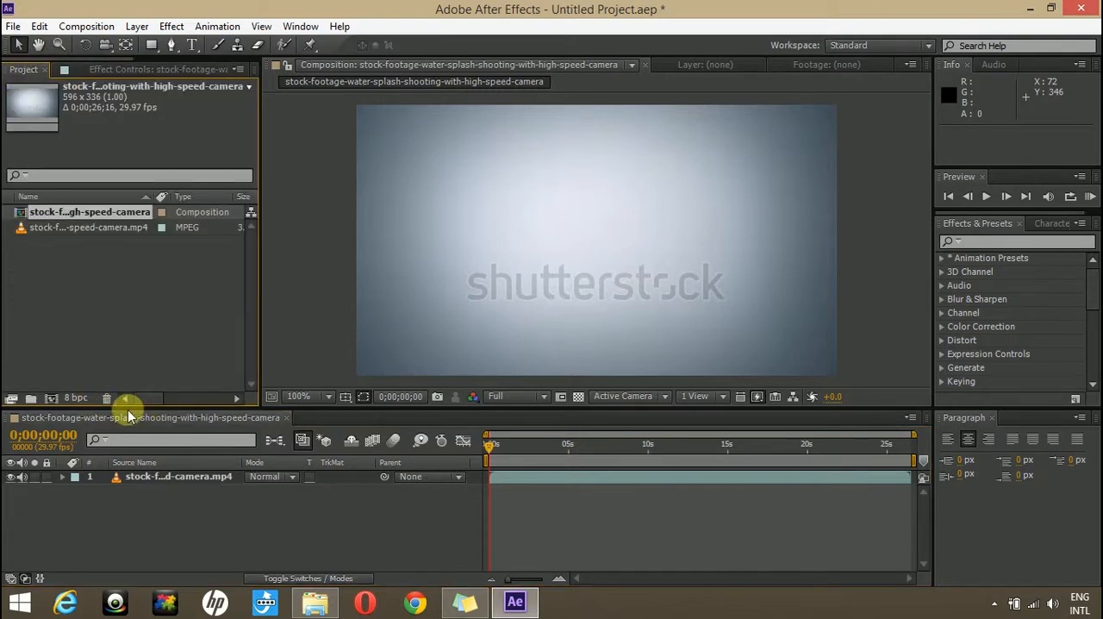
pyautogui.moveTo(49, 212); pyautogui.dragTo(49, 399)
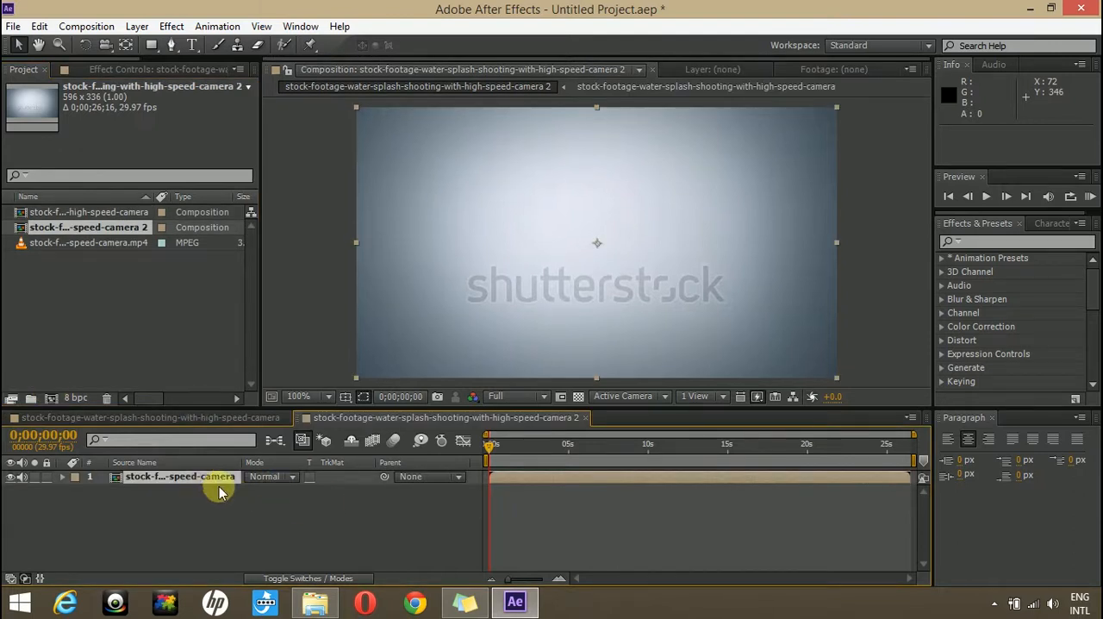
pyautogui.rightClick(144, 485)
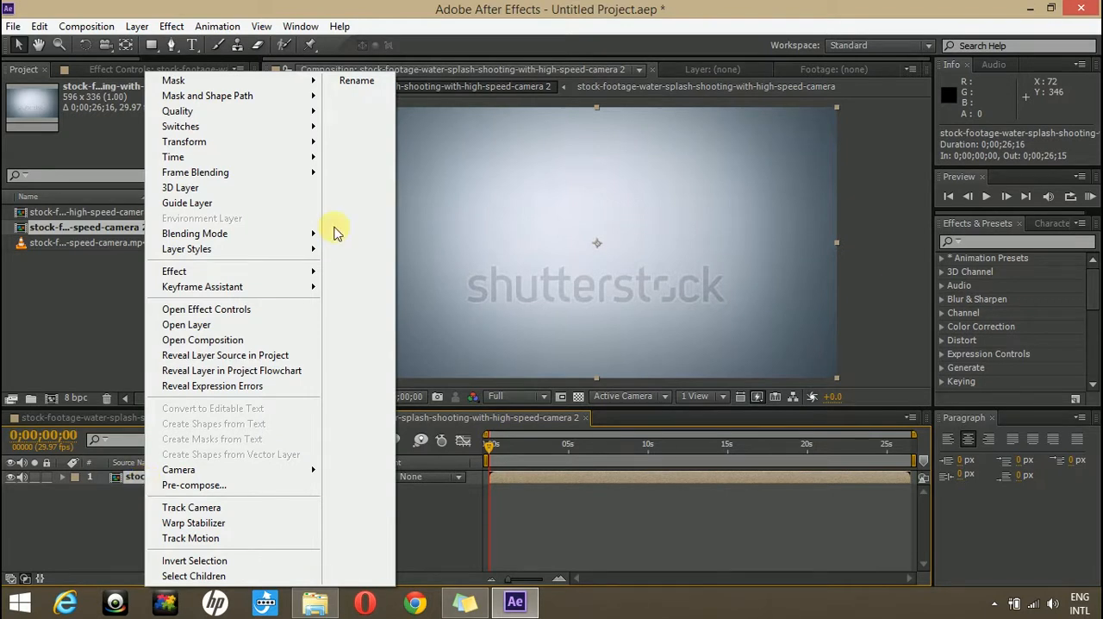
pyautogui.moveTo(278, 156)
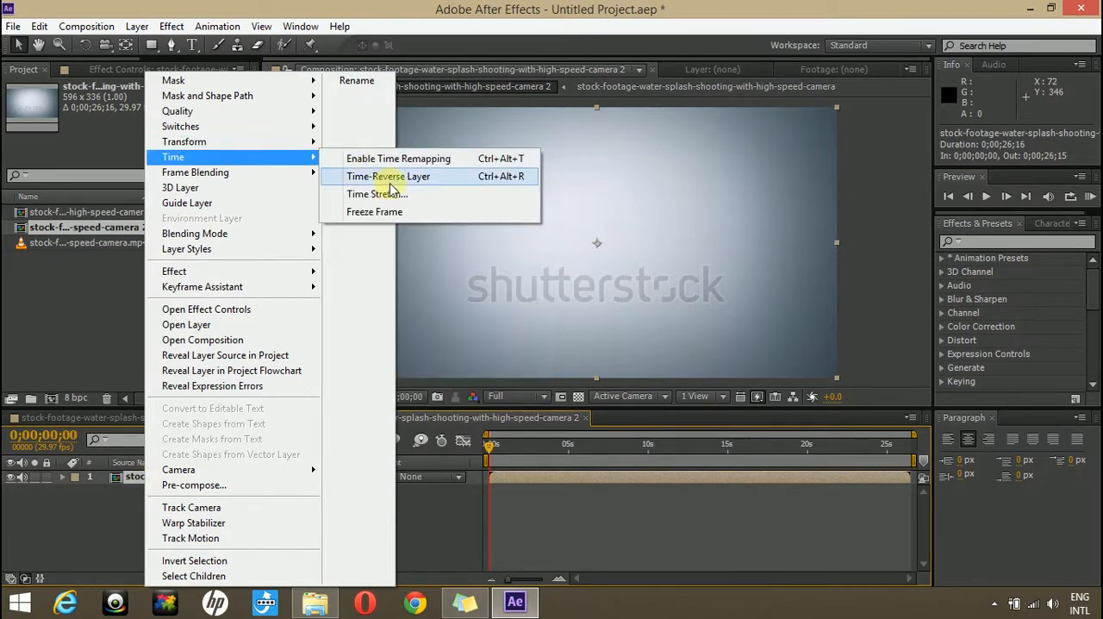
pyautogui.click(405, 160)
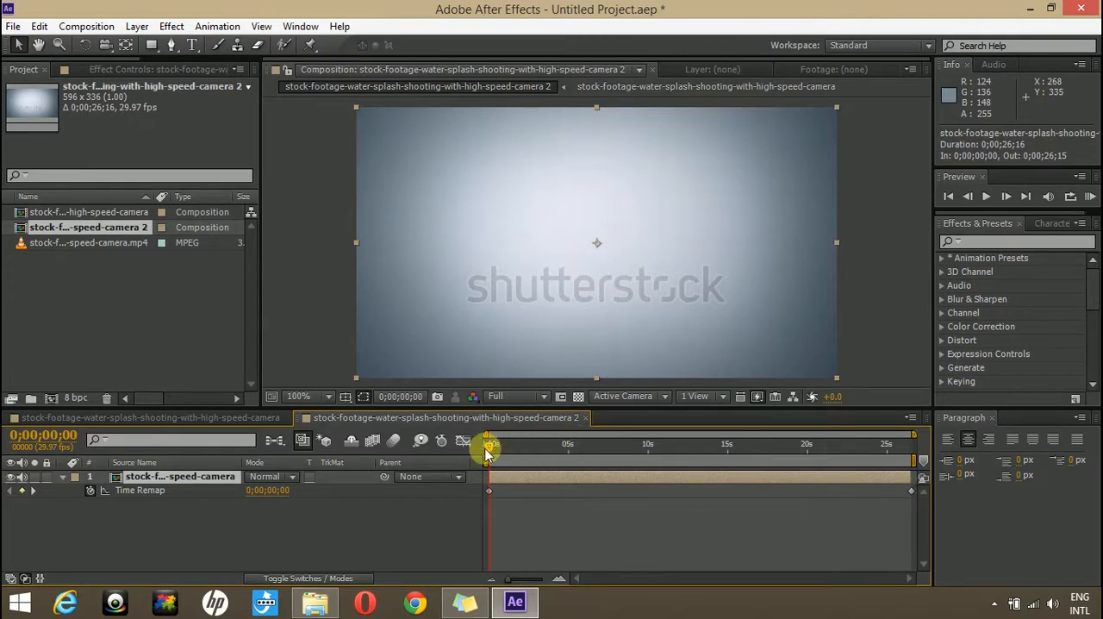
# - Add Time Remap keyframes at 0;00;04;18 and 0;00;06;22 on the nested layer
pyautogui.moveTo(507, 446); pyautogui.dragTo(563, 449)
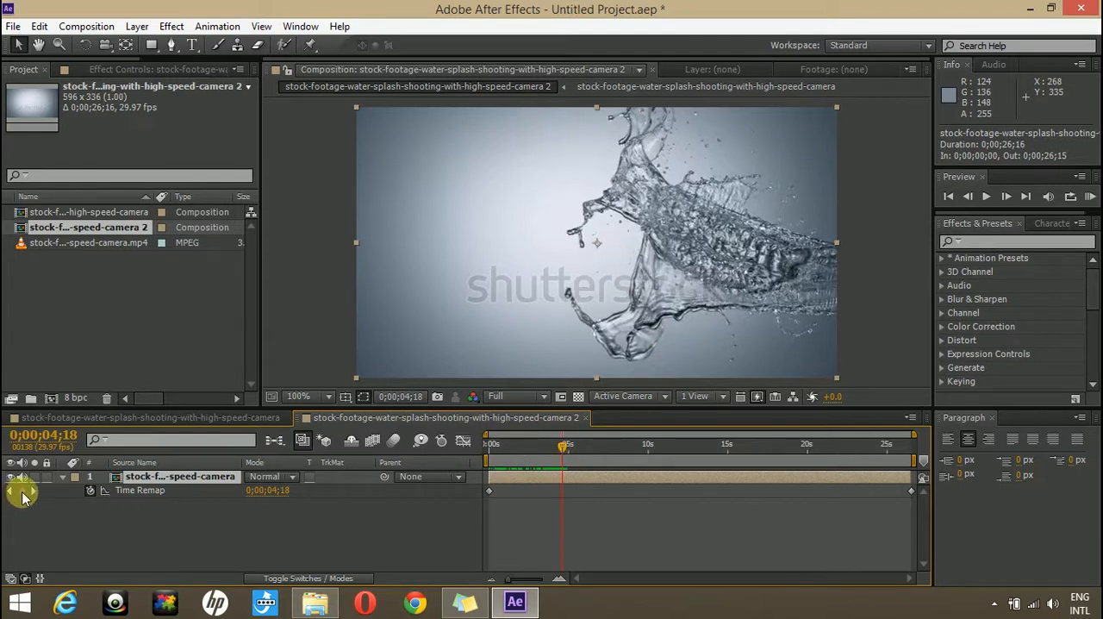
pyautogui.click(23, 491)
pyautogui.moveTo(565, 449); pyautogui.dragTo(601, 457)
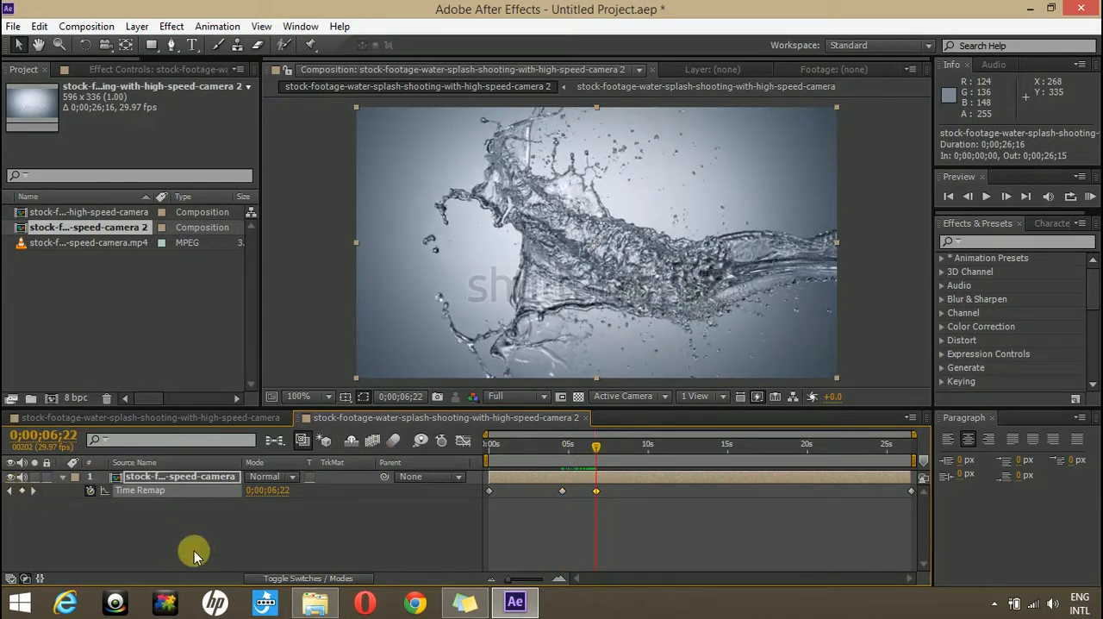
pyautogui.moveTo(505, 448); pyautogui.dragTo(571, 439)
pyautogui.press('Home')
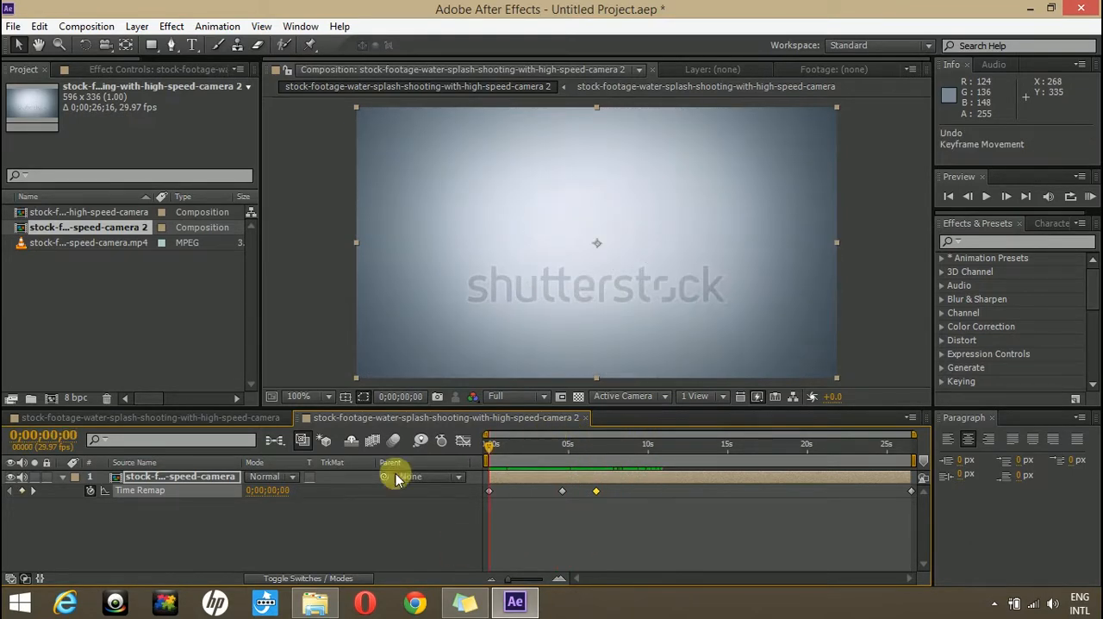
# - Show the Time Remap speed graph and move the 0;00;06;22 keyframe to about 14 seconds
pyautogui.click(463, 443)
pyautogui.moveTo(595, 477)
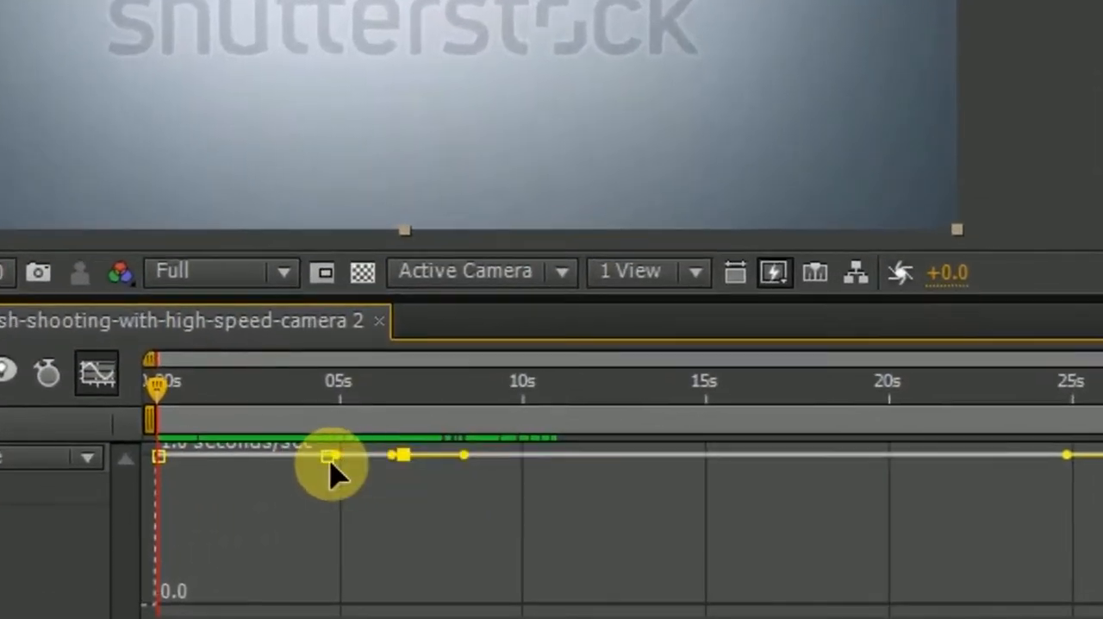
pyautogui.moveTo(406, 459)
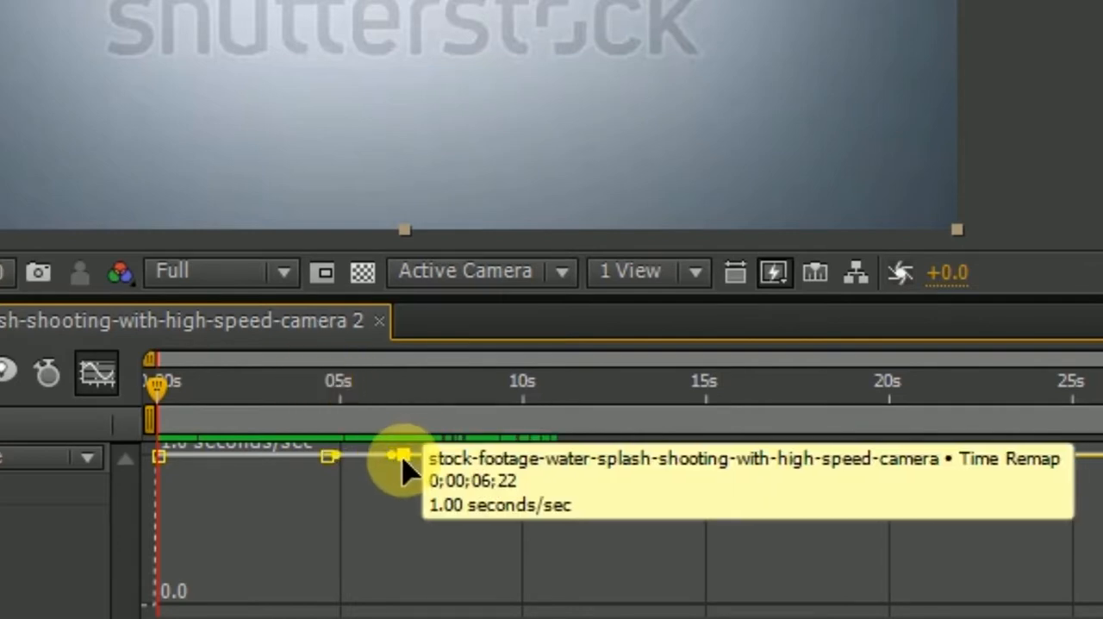
pyautogui.moveTo(402, 461); pyautogui.dragTo(687, 470)
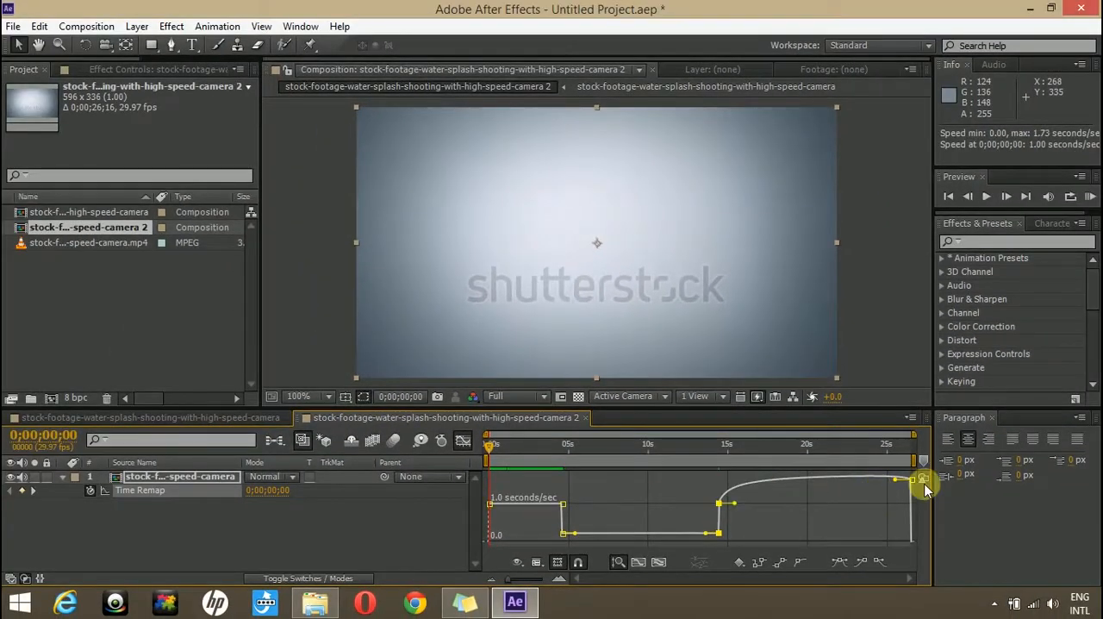
# - Move the final Time Remap keyframe to about 16 seconds and the first one to just before the 0;00;04;18 keyframe
pyautogui.moveTo(716, 509); pyautogui.dragTo(711, 483)
pyautogui.moveTo(911, 480); pyautogui.dragTo(697, 447)
pyautogui.moveTo(757, 530); pyautogui.dragTo(749, 536)
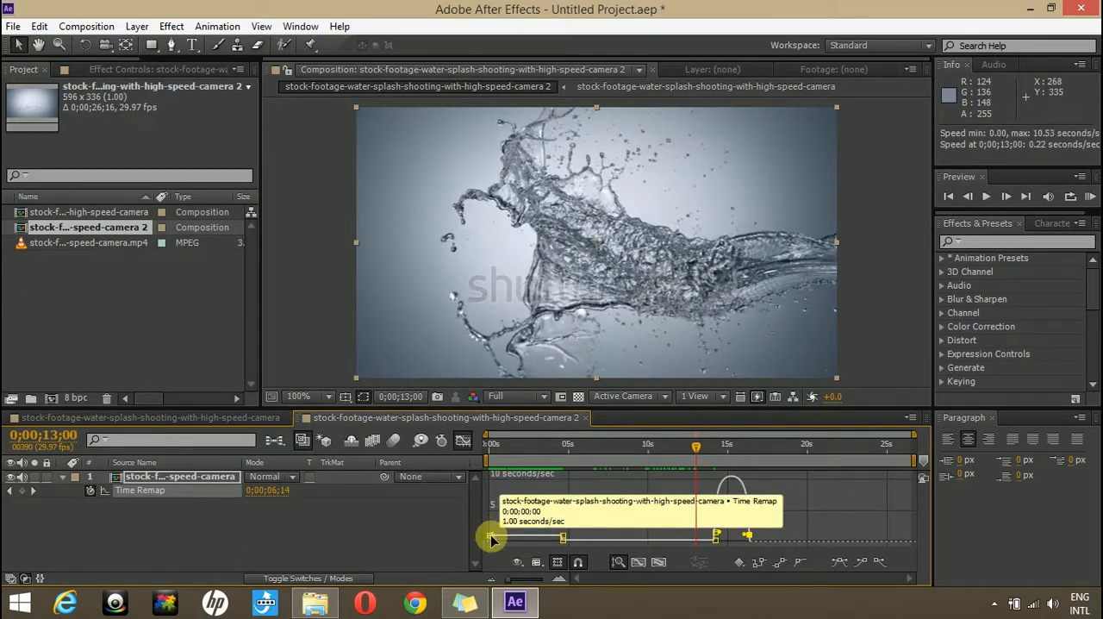
pyautogui.moveTo(498, 542); pyautogui.dragTo(549, 541)
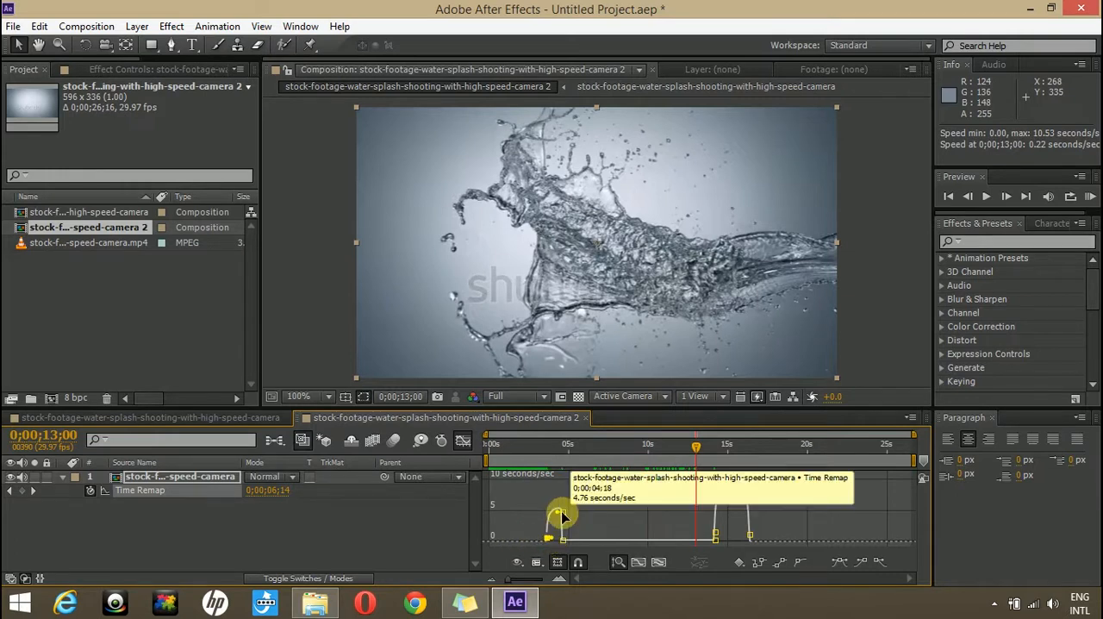
# - Scrub through the time-remapped splash, then play a RAM preview to check the speed ramp
pyautogui.moveTo(547, 448); pyautogui.dragTo(741, 477)
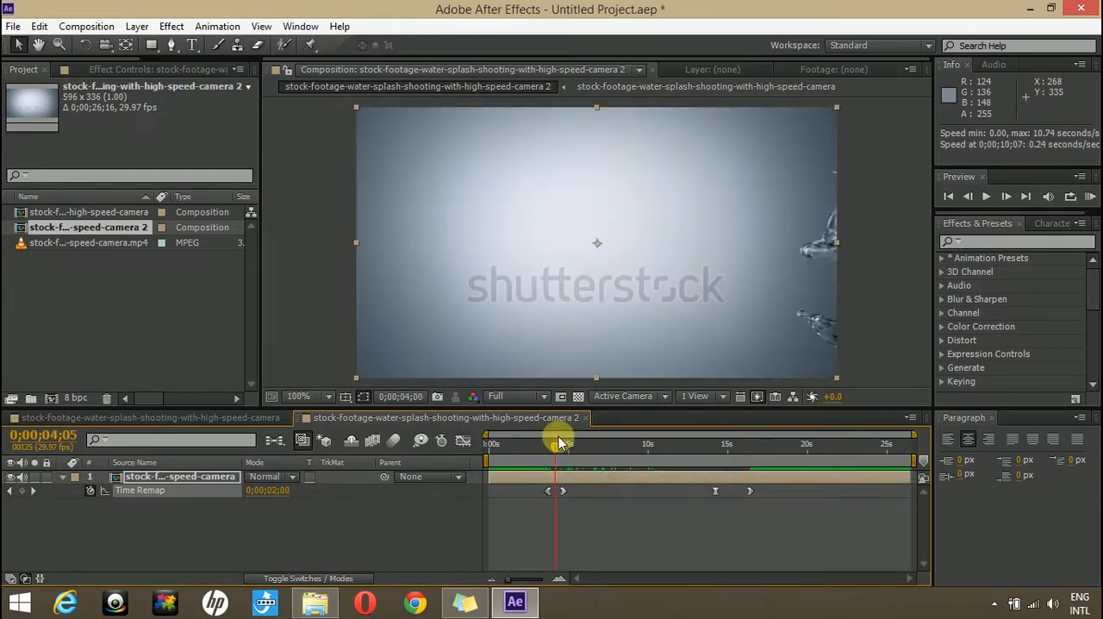
pyautogui.moveTo(558, 439); pyautogui.dragTo(545, 438)
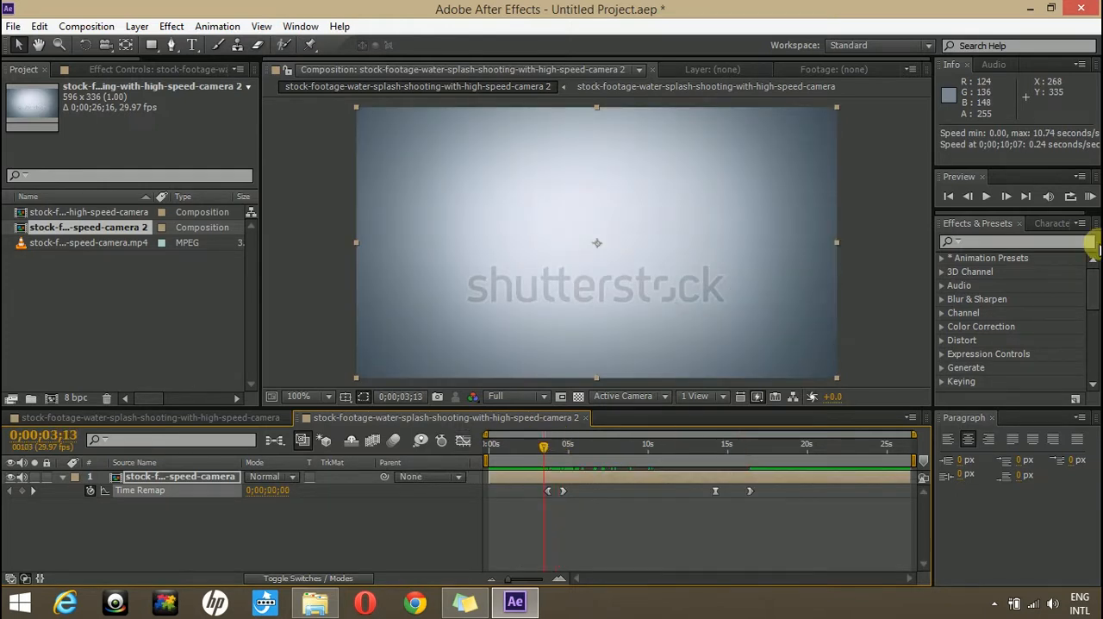
pyautogui.click(1092, 197)
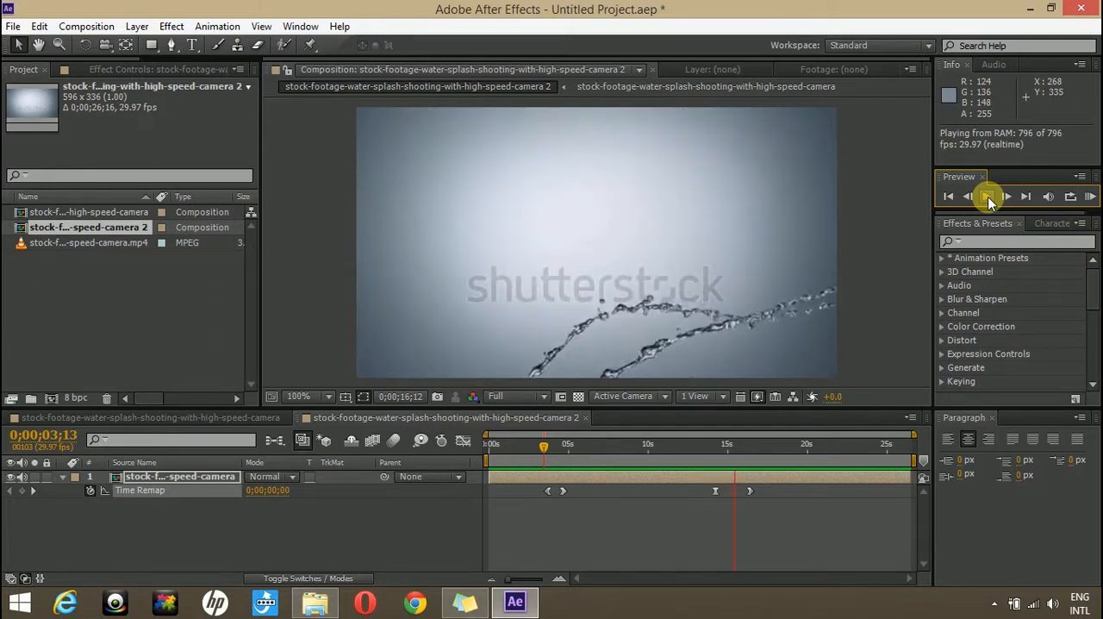
pyautogui.click(989, 198)
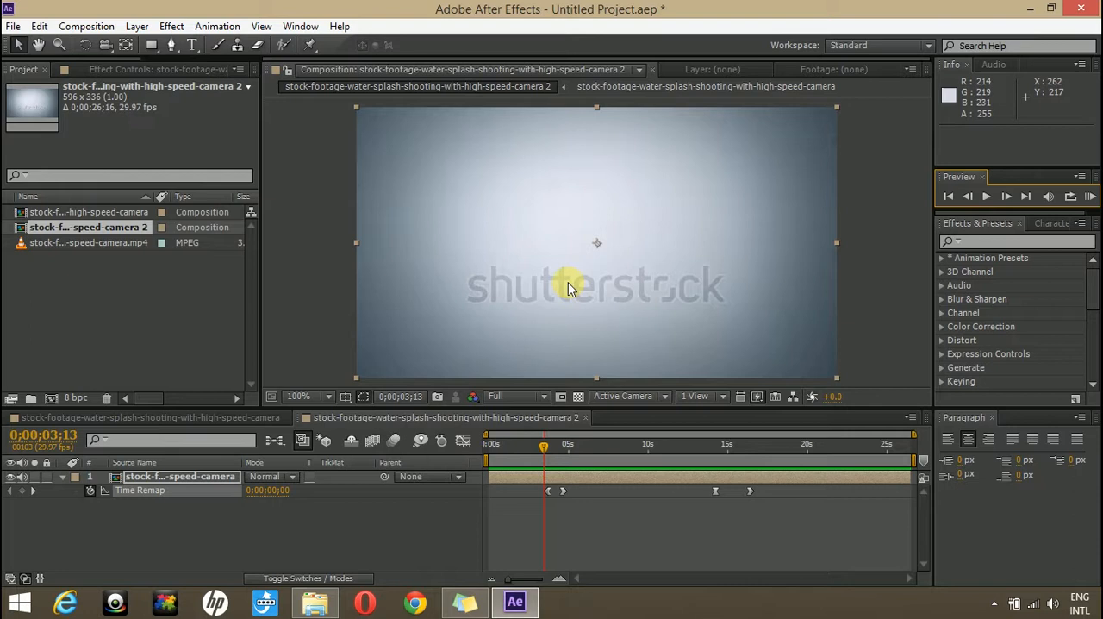
pyautogui.moveTo(544, 445); pyautogui.dragTo(626, 500)
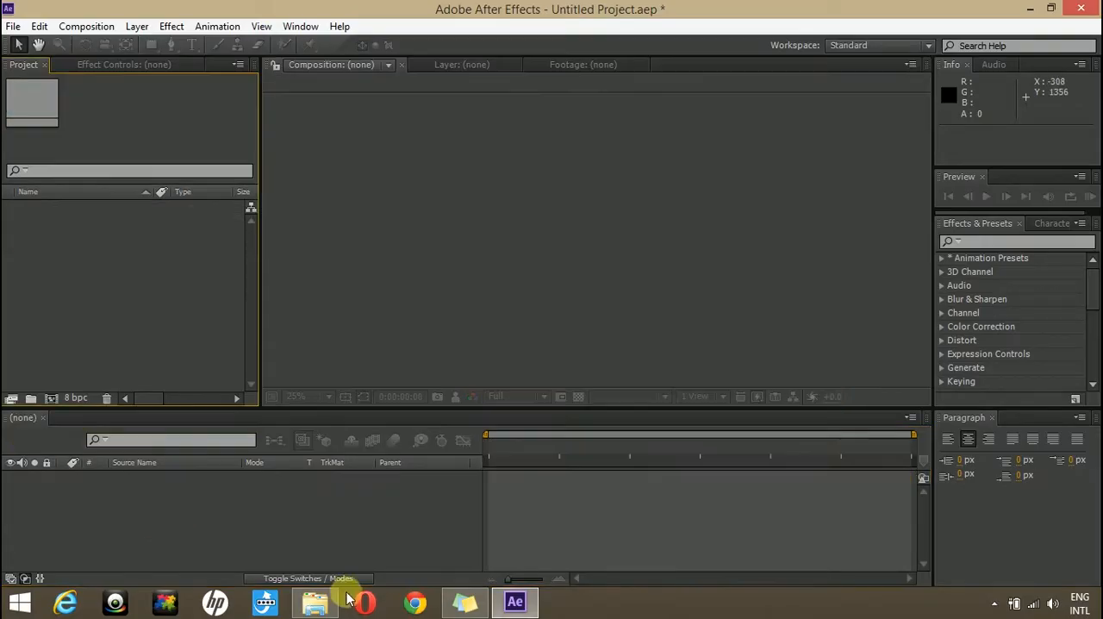
# - Import the water-splash video from the Footage folder into the empty project and create a composition from it
pyautogui.click(328, 603)
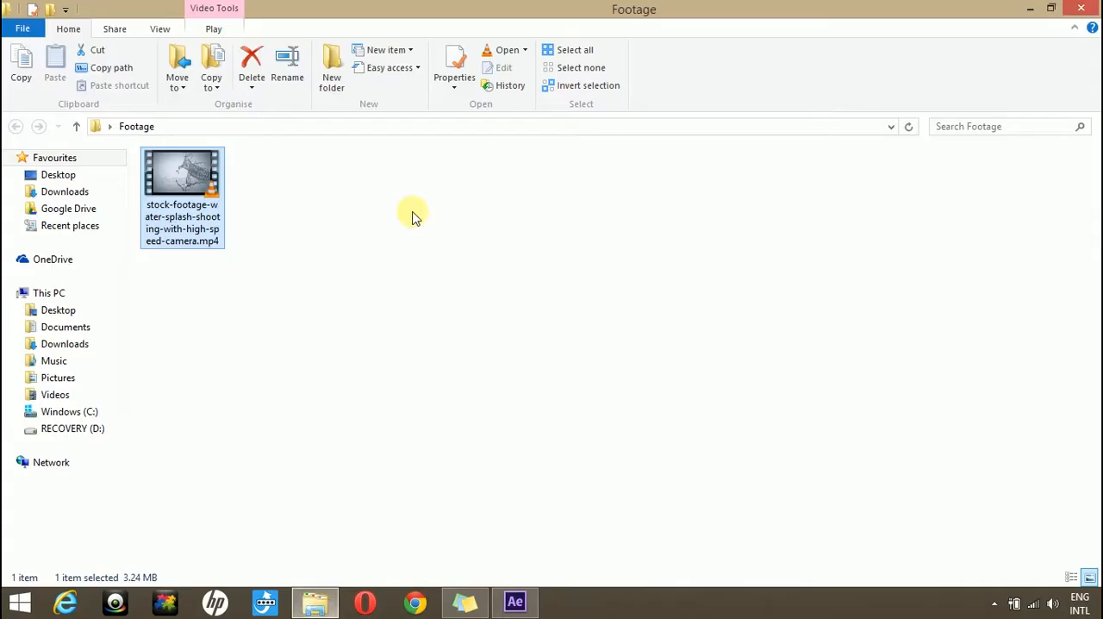
pyautogui.moveTo(182, 176); pyautogui.dragTo(195, 285)
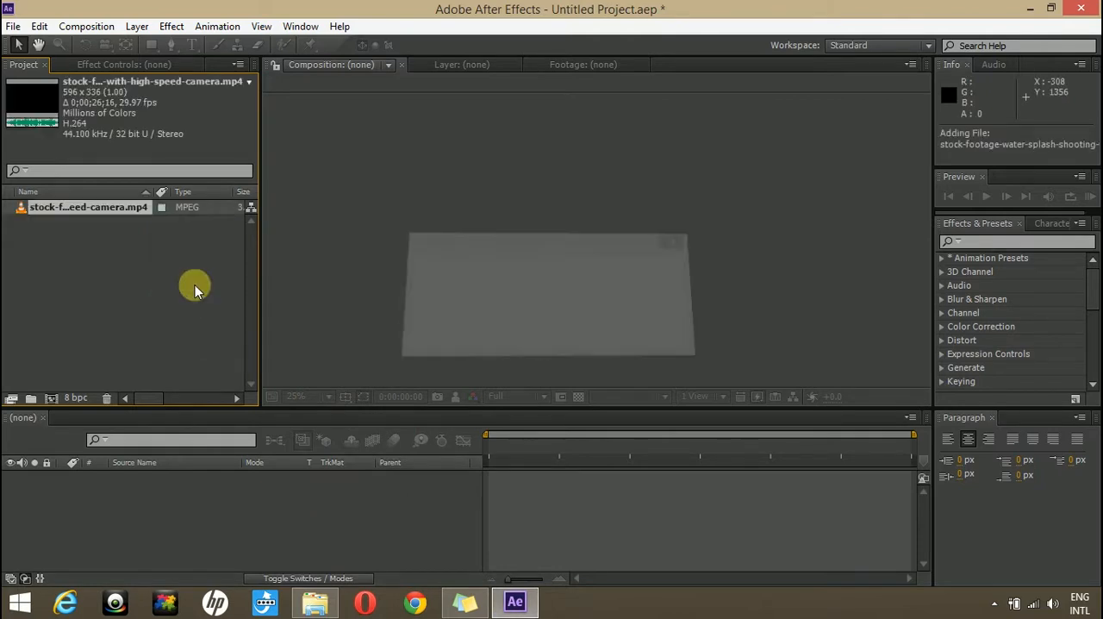
pyautogui.moveTo(71, 213); pyautogui.dragTo(51, 392)
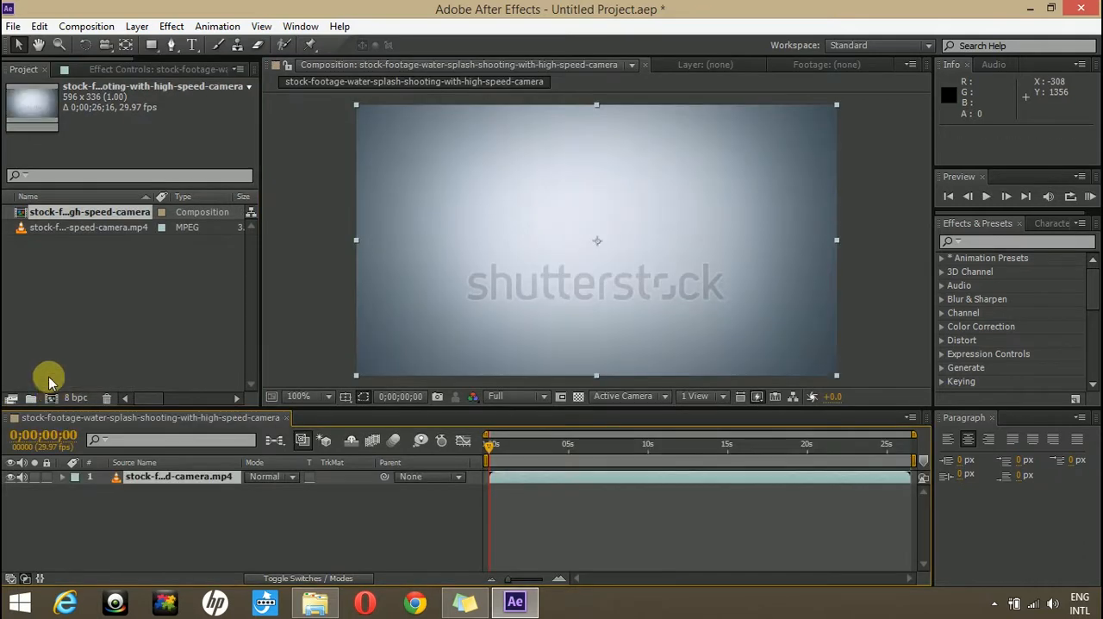
# - Enable time remapping on the footage layer and nest its composition in a new composition
pyautogui.rightClick(166, 482)
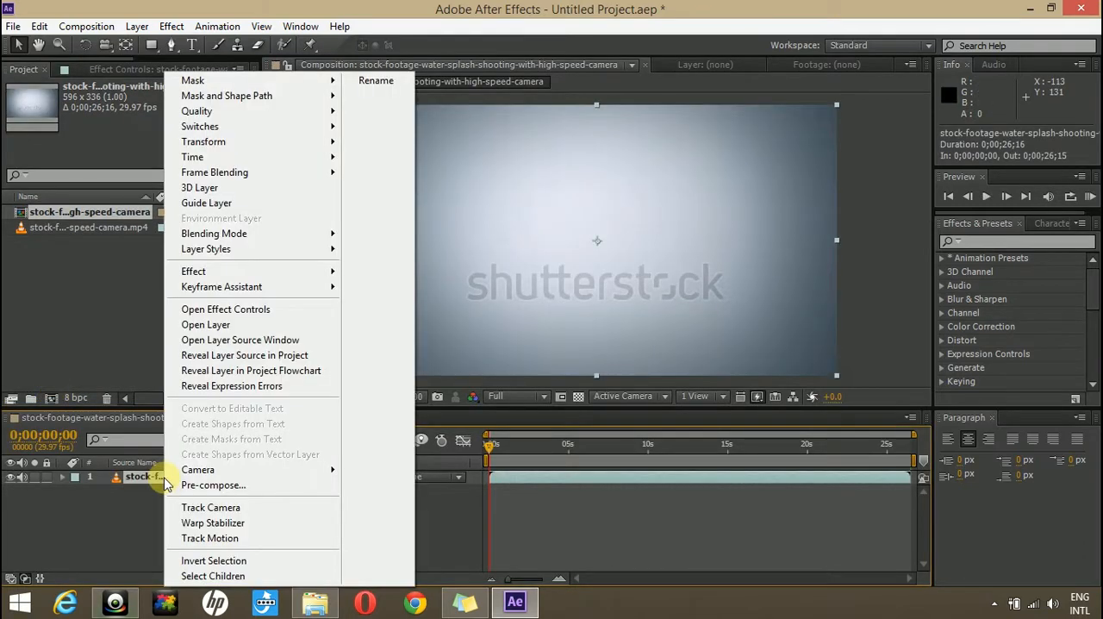
pyautogui.moveTo(333, 157)
pyautogui.click(385, 158)
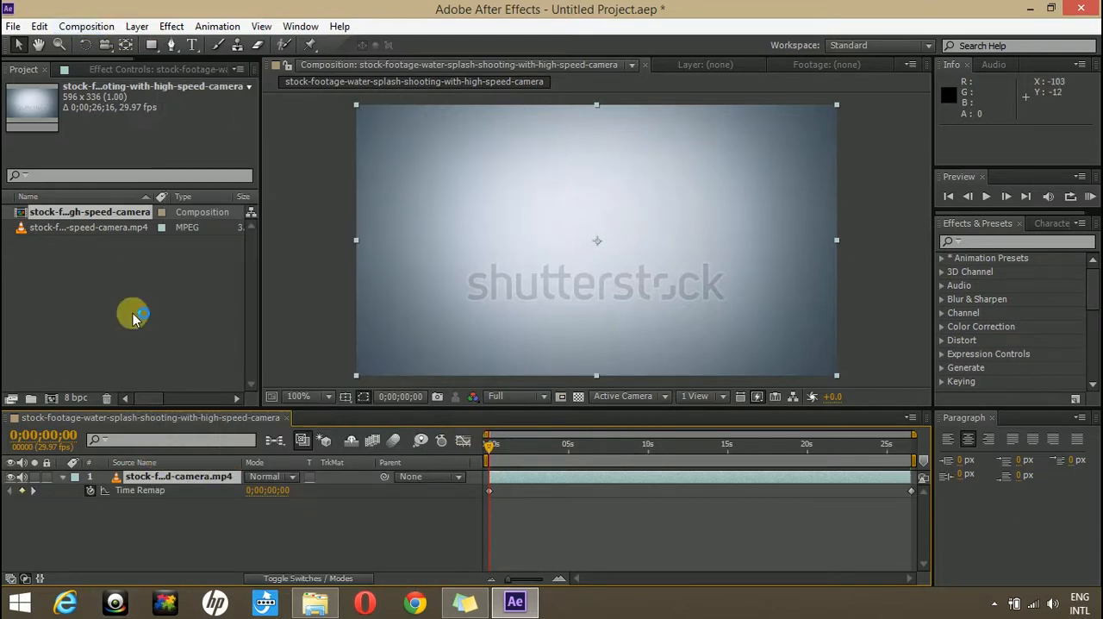
pyautogui.click(53, 398)
pyautogui.click(52, 397)
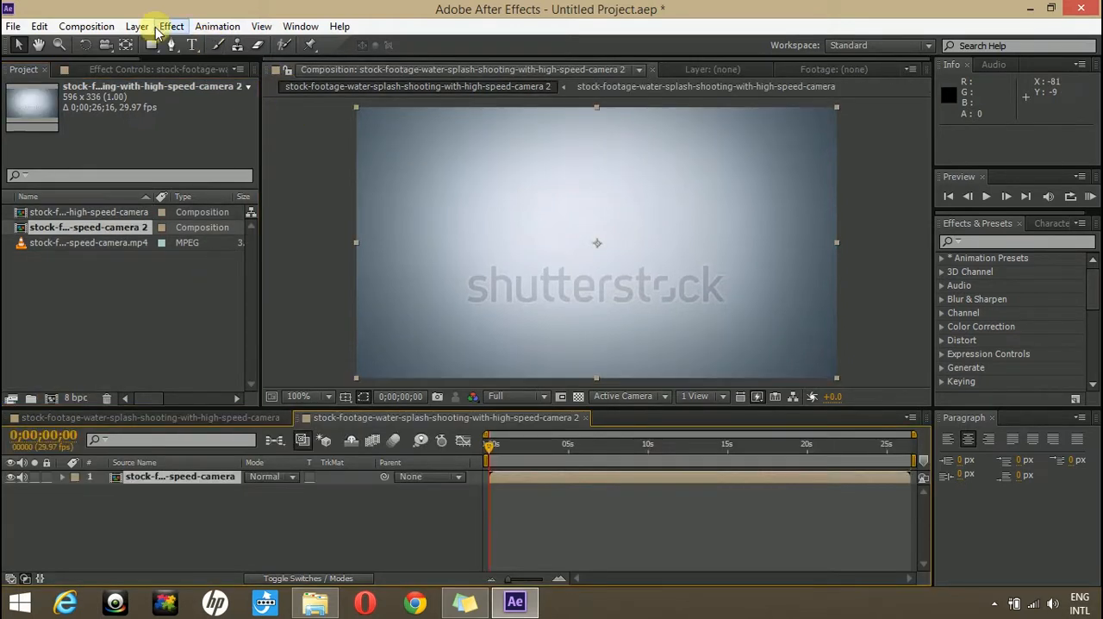
# - Apply Twixtor Pro to the nested composition layer and move the current time to about 0;00;04;26
pyautogui.click(137, 27)
pyautogui.moveTo(167, 22)
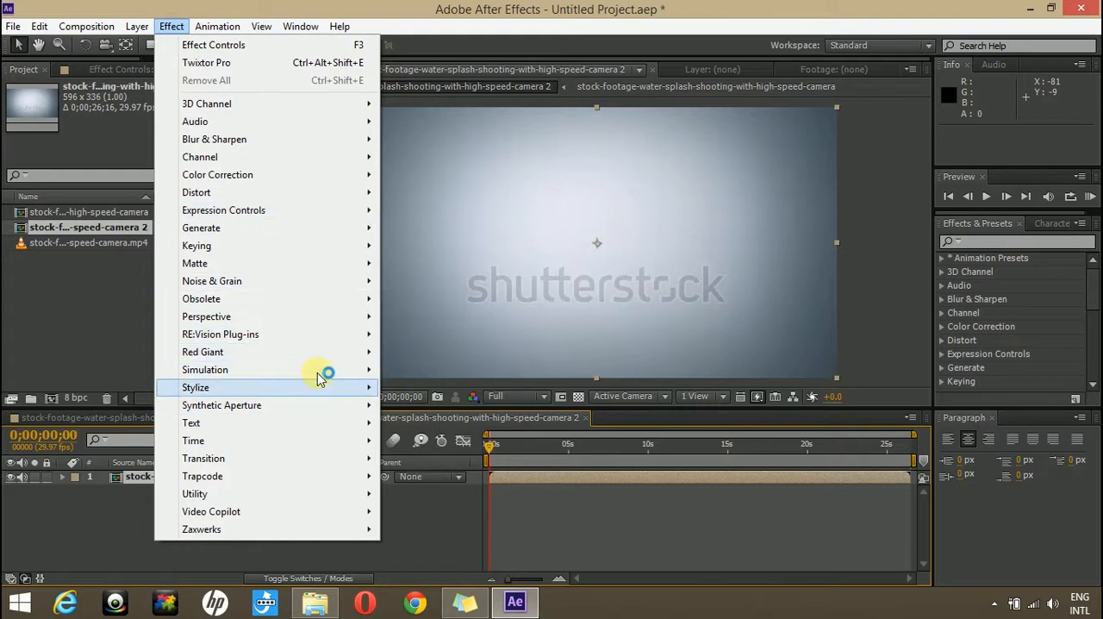
pyautogui.moveTo(323, 334)
pyautogui.click(463, 370)
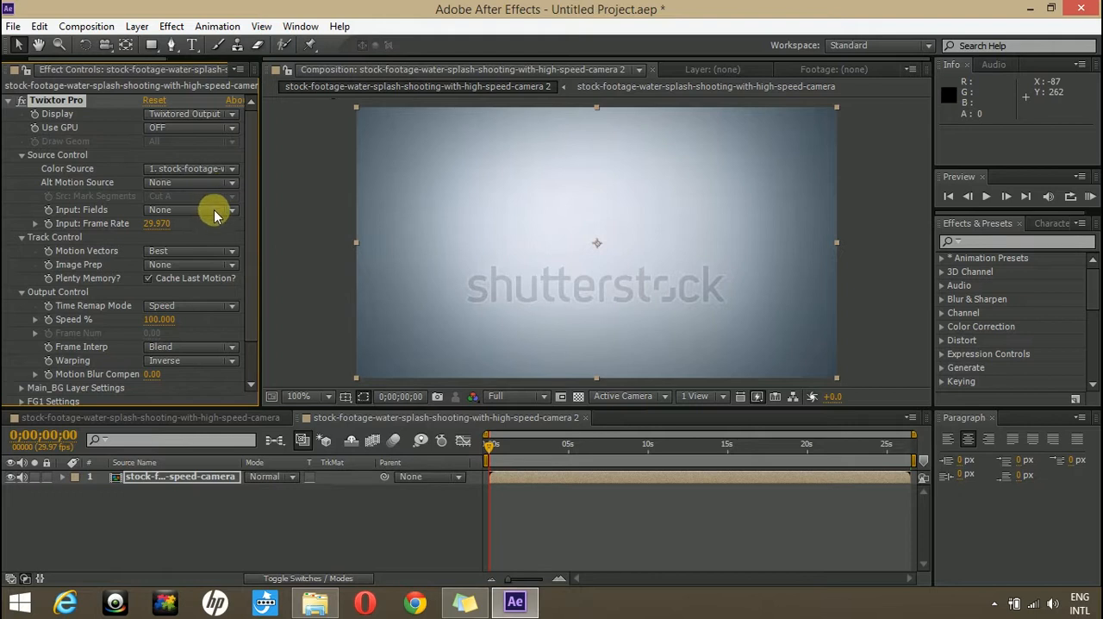
pyautogui.scroll(-2, 256, 232)
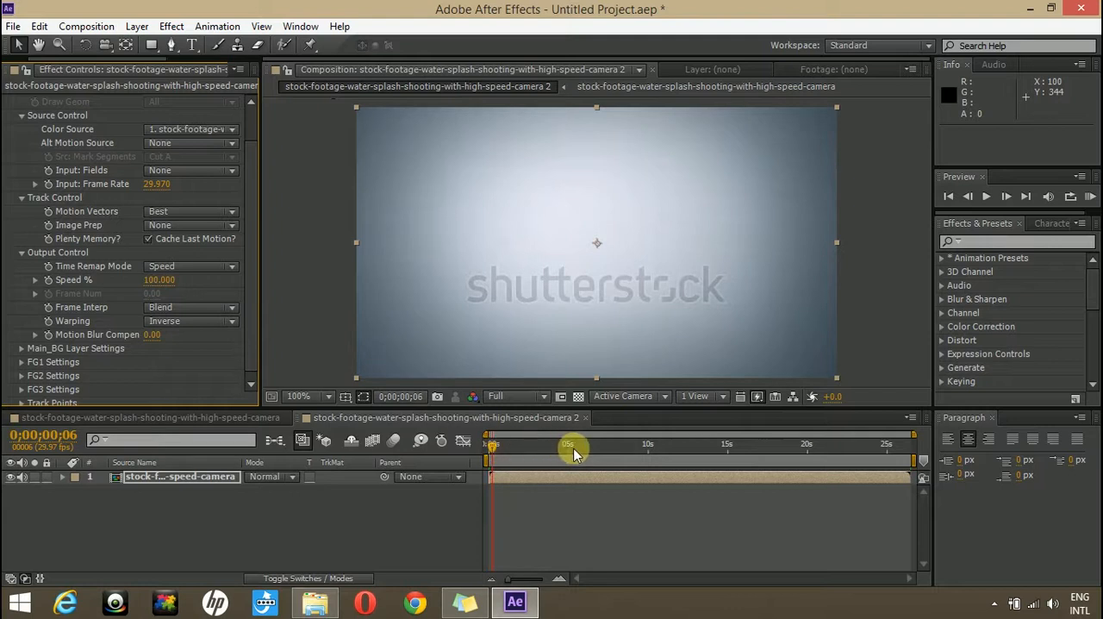
pyautogui.moveTo(585, 446); pyautogui.dragTo(562, 449)
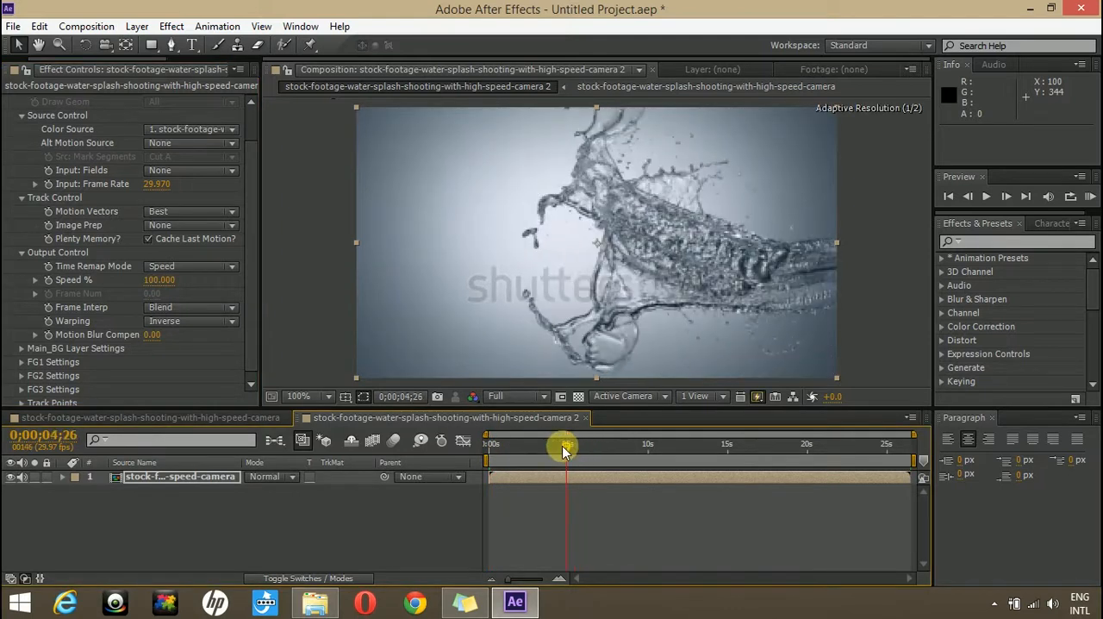
# - Move back to 0;00;04;21 and start keyframing Twixtor Pro's Speed % at 100
pyautogui.click(970, 199)
pyautogui.click(970, 200)
pyautogui.click(970, 199)
pyautogui.click(970, 199)
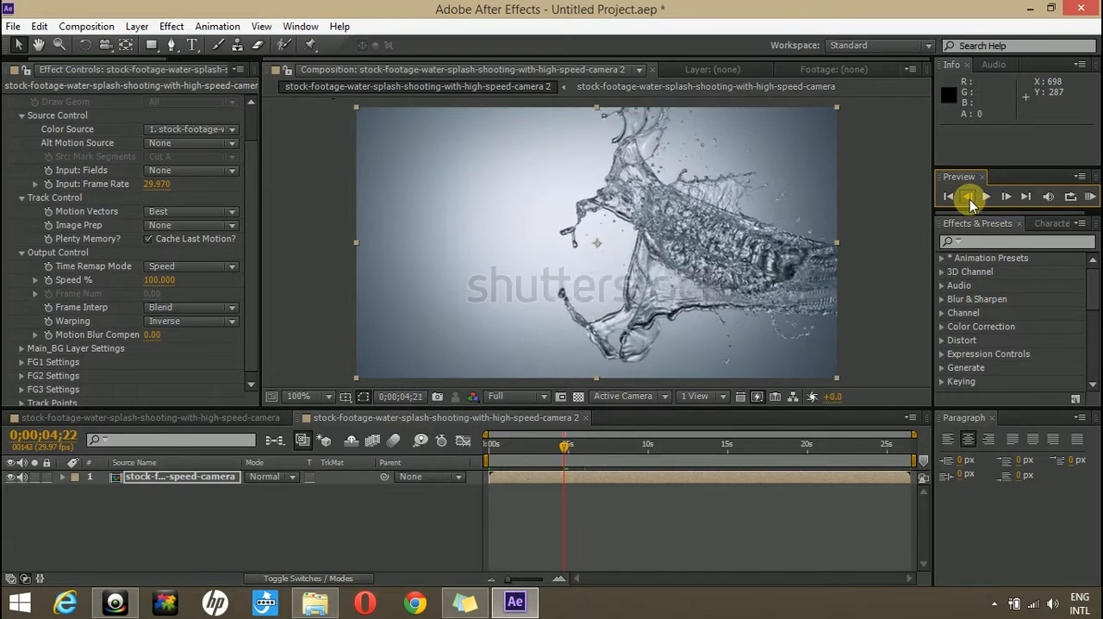
pyautogui.click(970, 199)
pyautogui.click(47, 281)
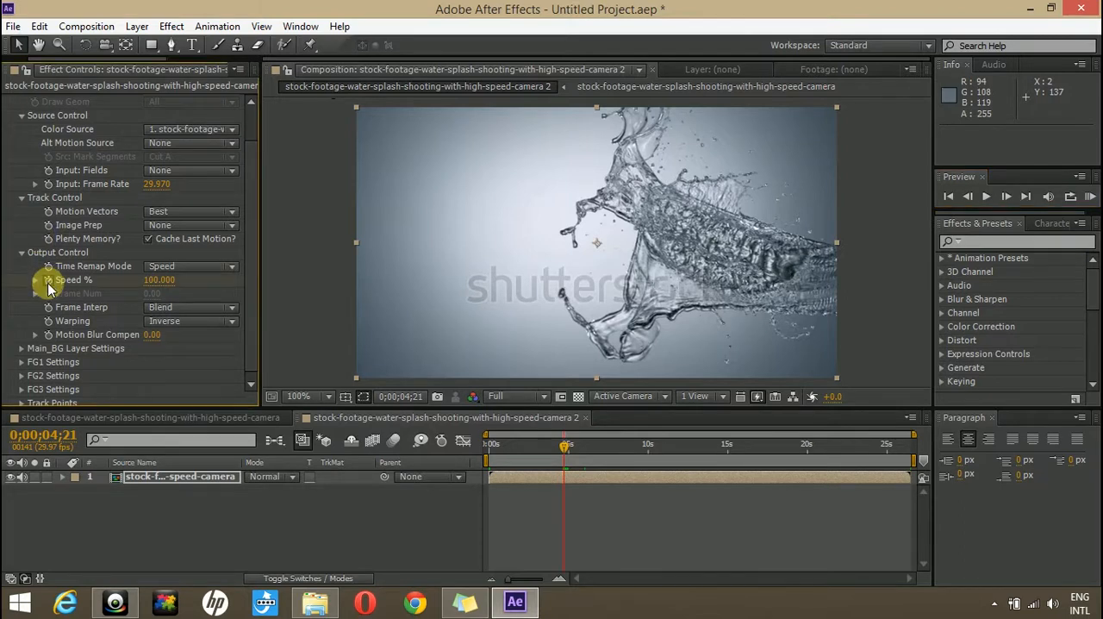
# - Advance to 0;00;04;26 and set Twixtor Pro's Speed % to 30
pyautogui.click(1009, 199)
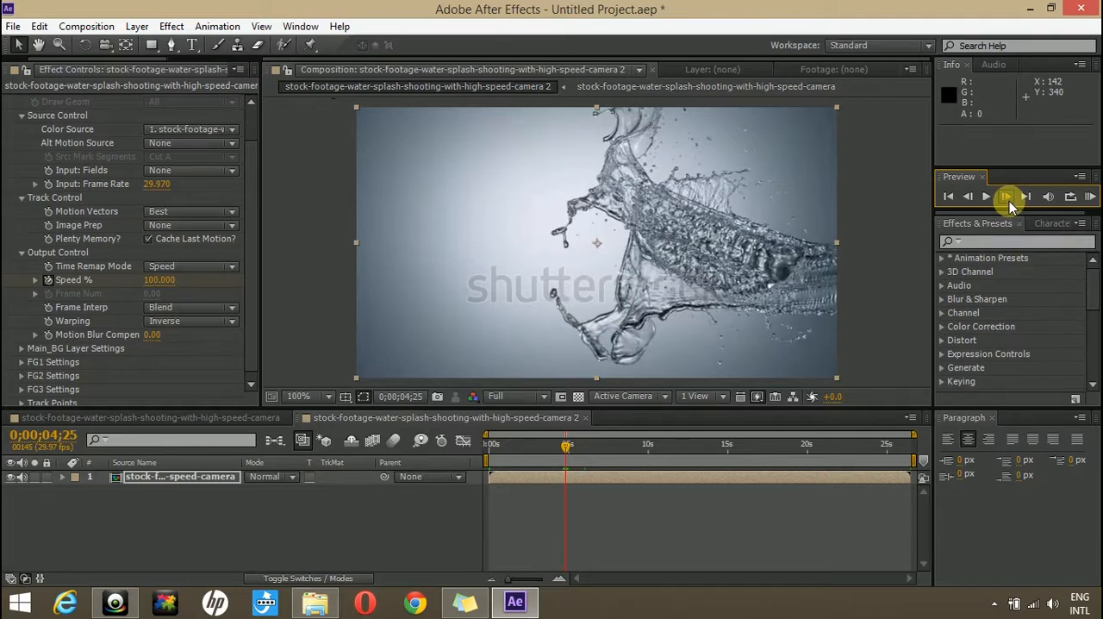
pyautogui.click(1007, 197)
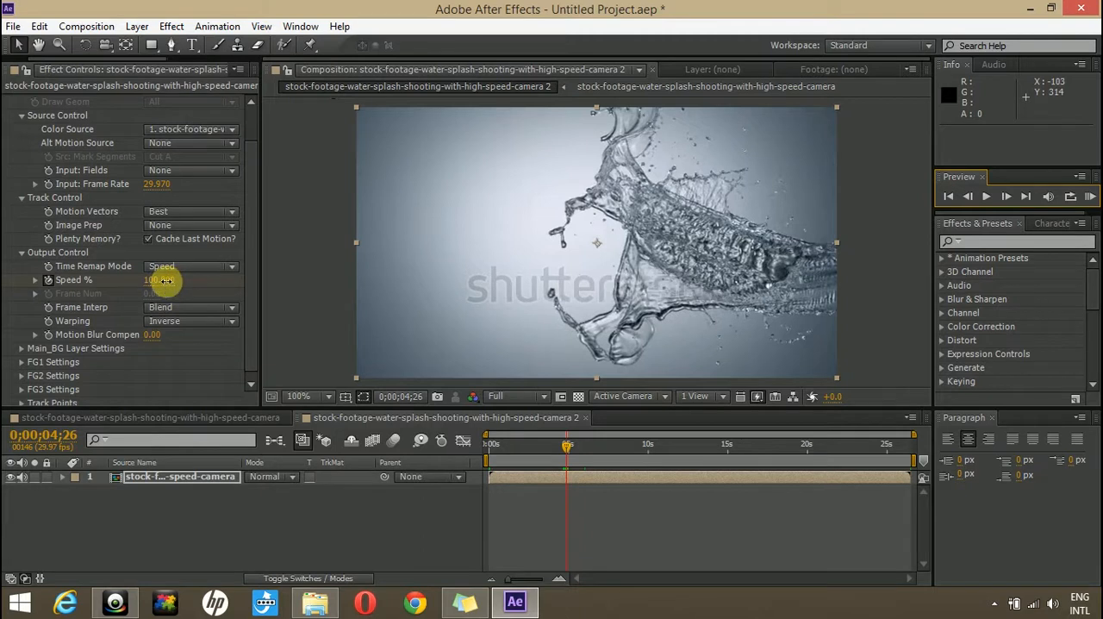
pyautogui.moveTo(138, 286)
pyautogui.mouseDown()
pyautogui.moveTo(177, 276)
pyautogui.moveTo(157, 276)
pyautogui.mouseUp()
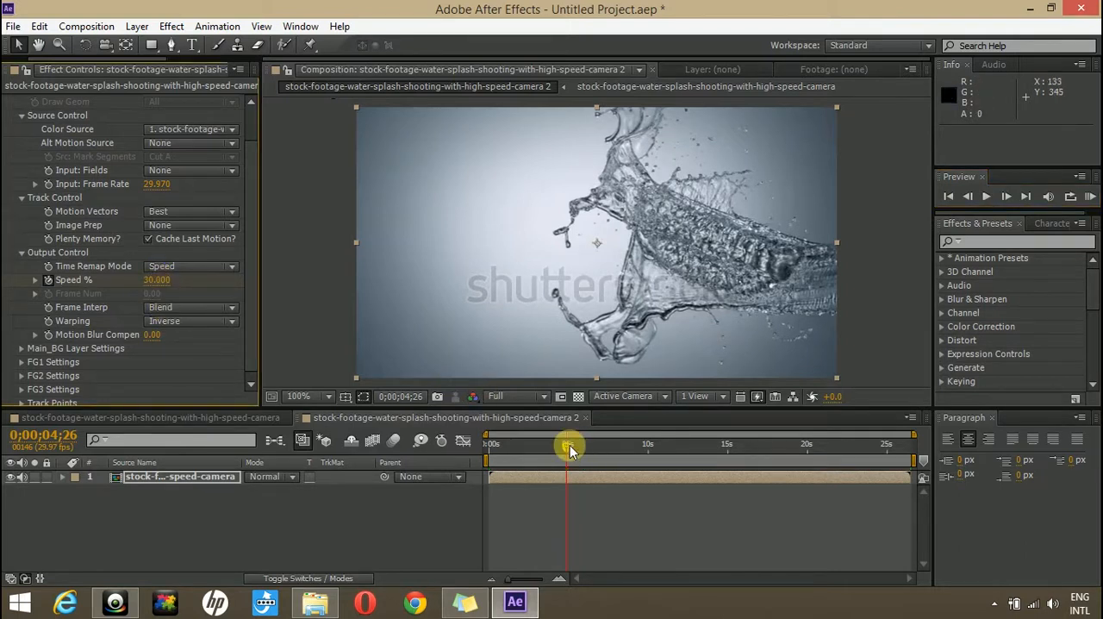
# - At 0;00;09;16, reveal Twixtor Pro's Output Control properties in the timeline and add a Speed % keyframe holding 30
pyautogui.moveTo(568, 445); pyautogui.dragTo(641, 445)
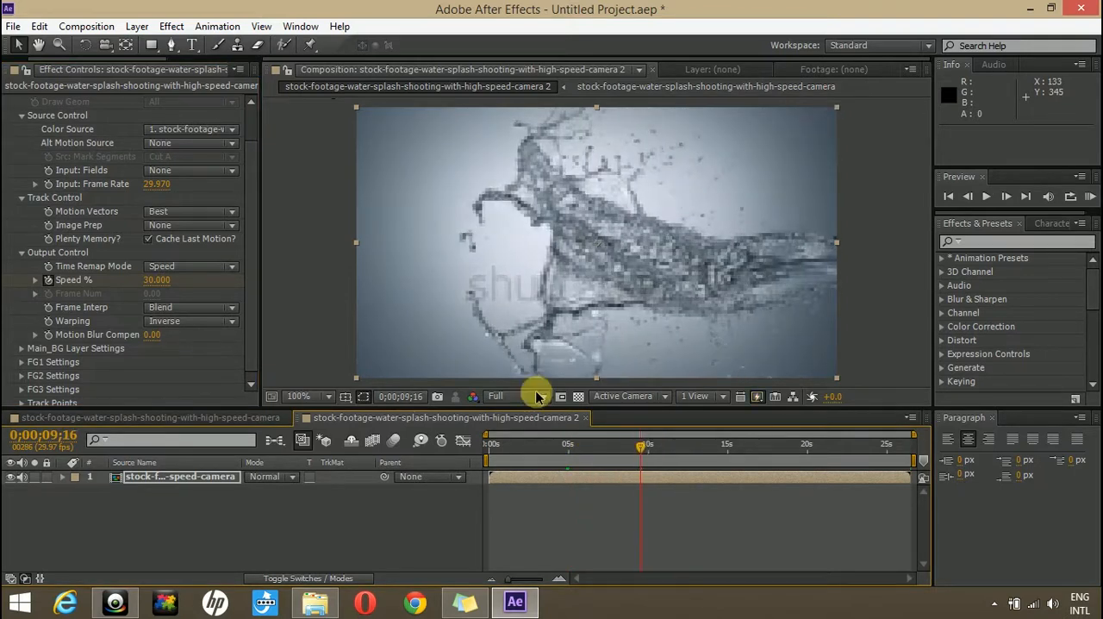
pyautogui.click(63, 477)
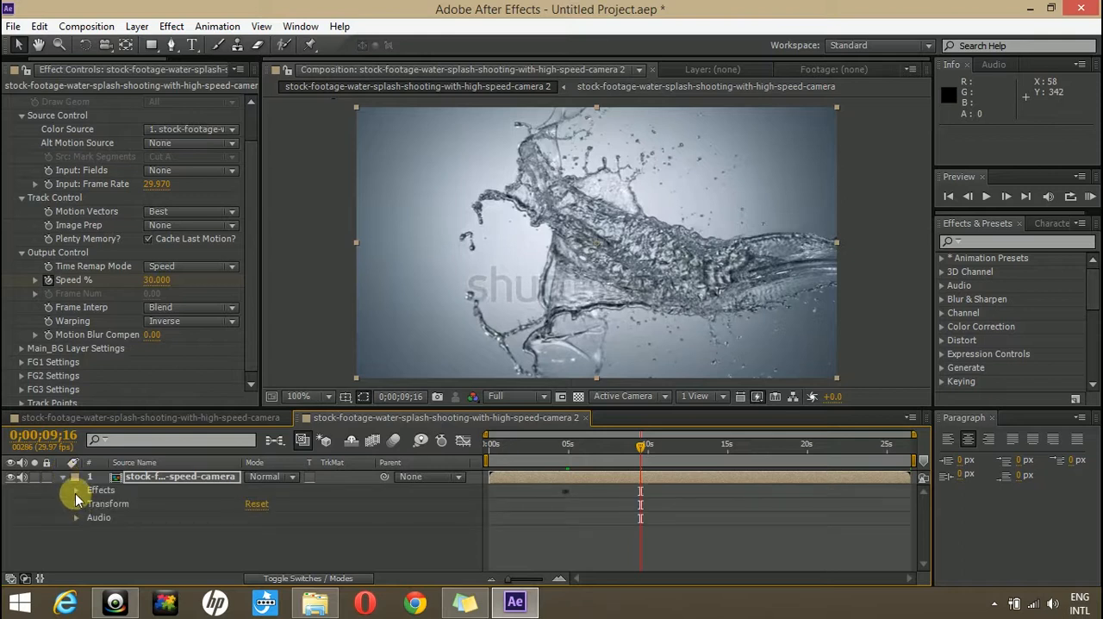
pyautogui.click(76, 490)
pyautogui.click(84, 504)
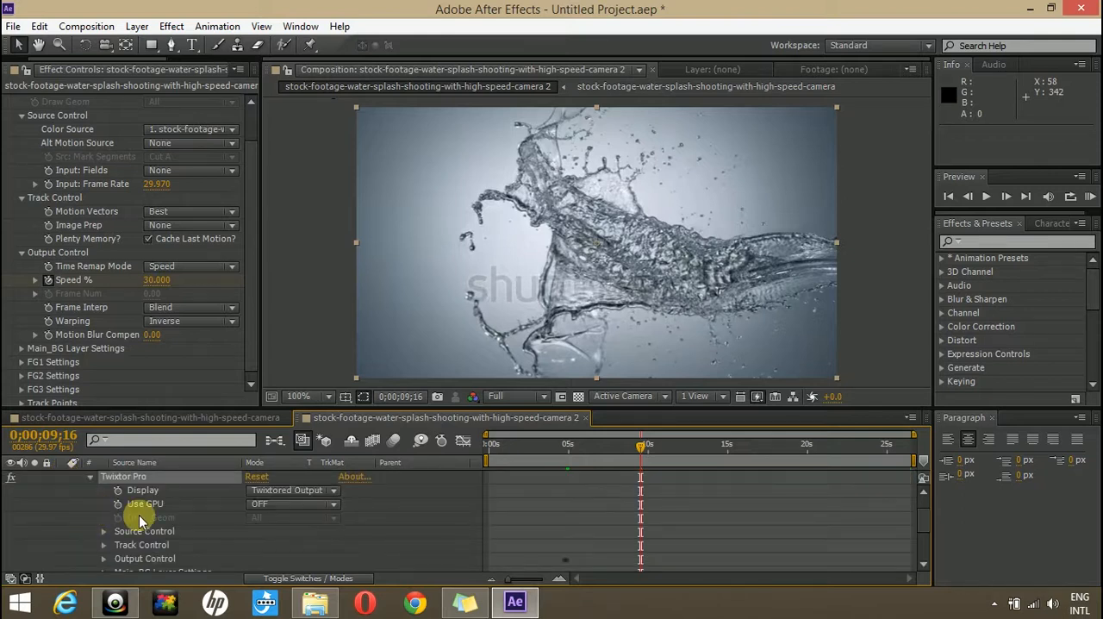
pyautogui.scroll(-2, 150, 514)
pyautogui.scroll(1, 163, 517)
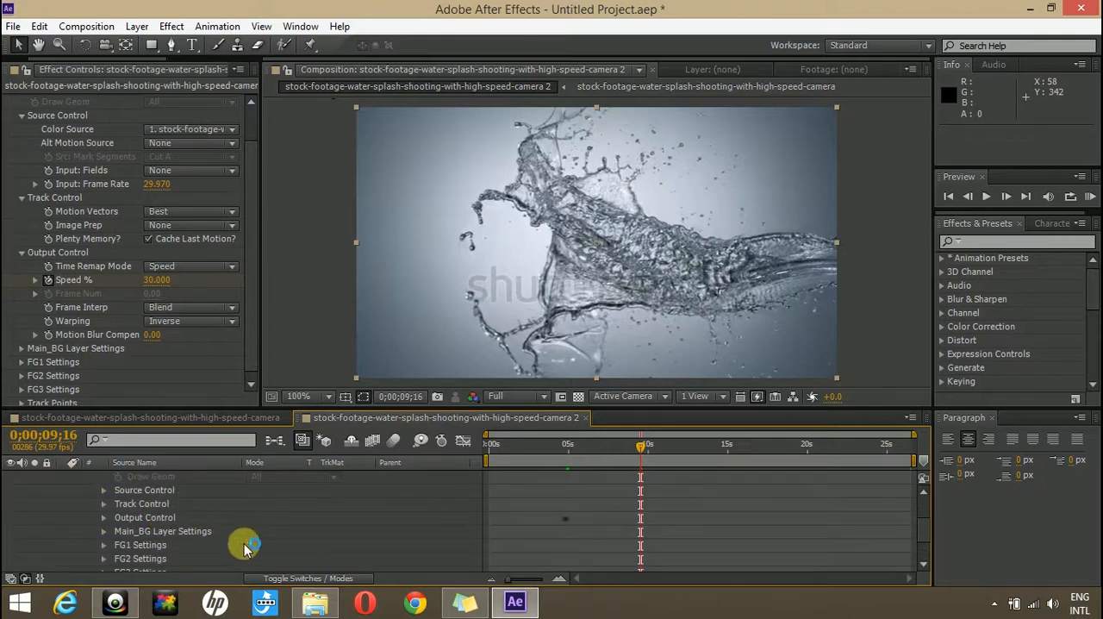
pyautogui.click(104, 517)
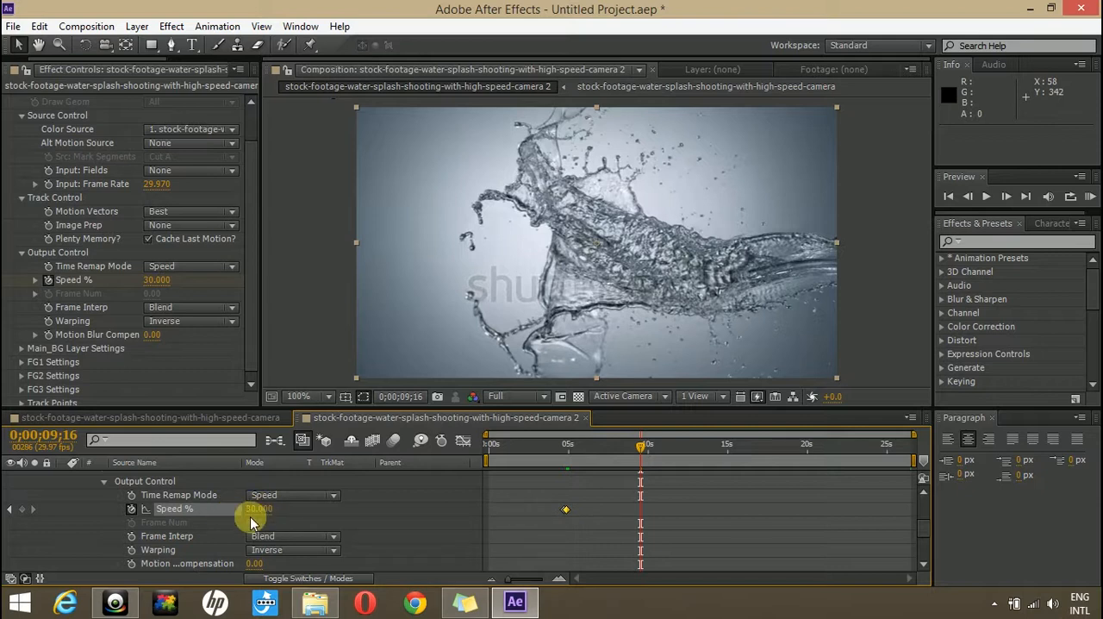
pyautogui.click(21, 508)
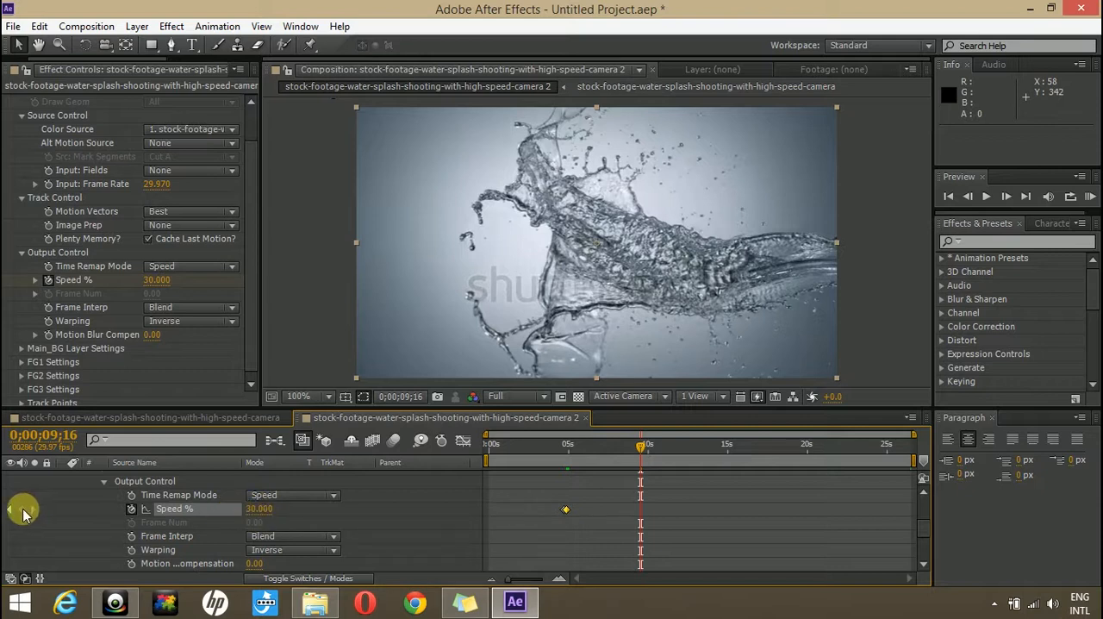
# - Advance a few frames to 0;00;09;23 and set Twixtor Pro's Speed % to 100
pyautogui.click(1006, 199)
pyautogui.click(1006, 199)
pyautogui.click(1006, 199)
pyautogui.click(1006, 199)
pyautogui.click(1006, 199)
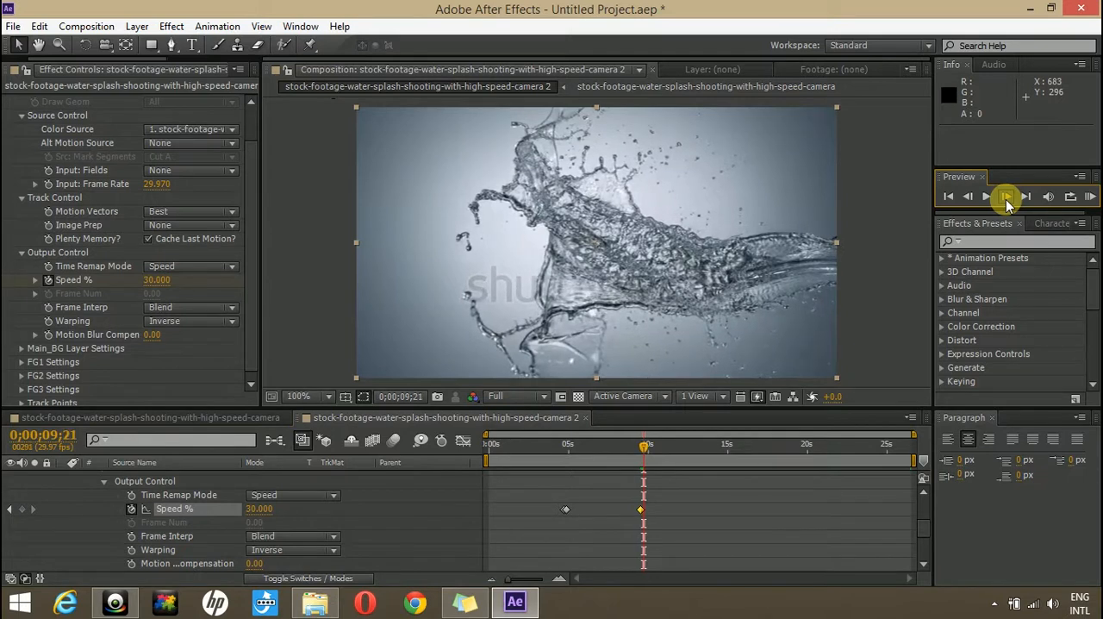
pyautogui.click(1006, 199)
pyautogui.click(1006, 199)
pyautogui.click(259, 509)
pyautogui.write('100')
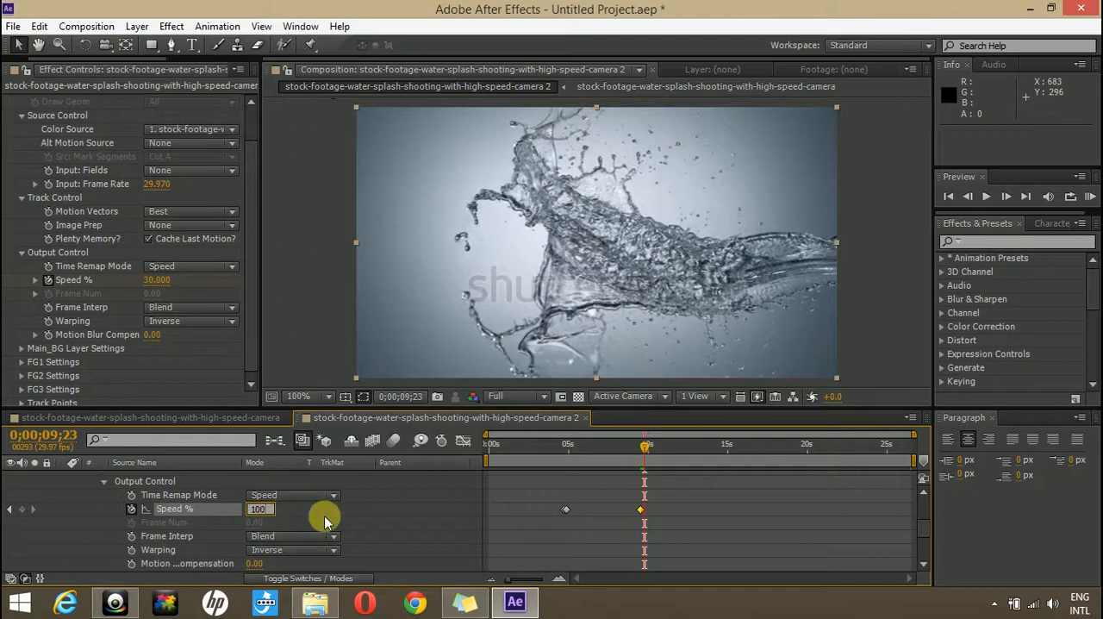
pyautogui.click(542, 552)
# - Play the nested composition from about 0;00;04;02 and scrub through the slowed section to check the speed ramp
pyautogui.moveTo(645, 448); pyautogui.dragTo(561, 434)
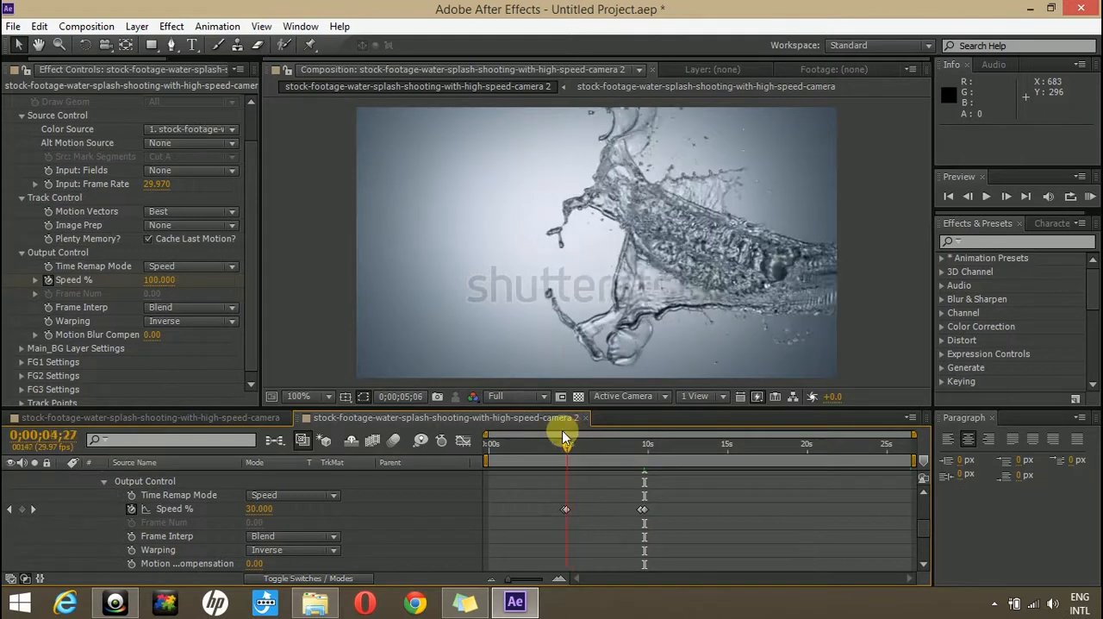
pyautogui.click(986, 196)
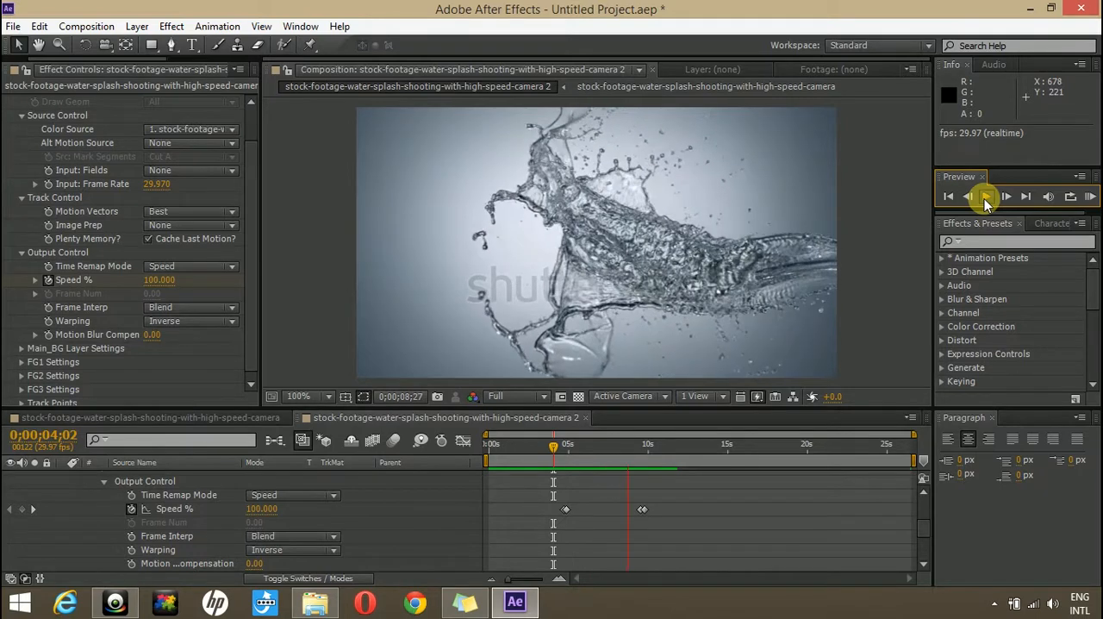
pyautogui.click(984, 199)
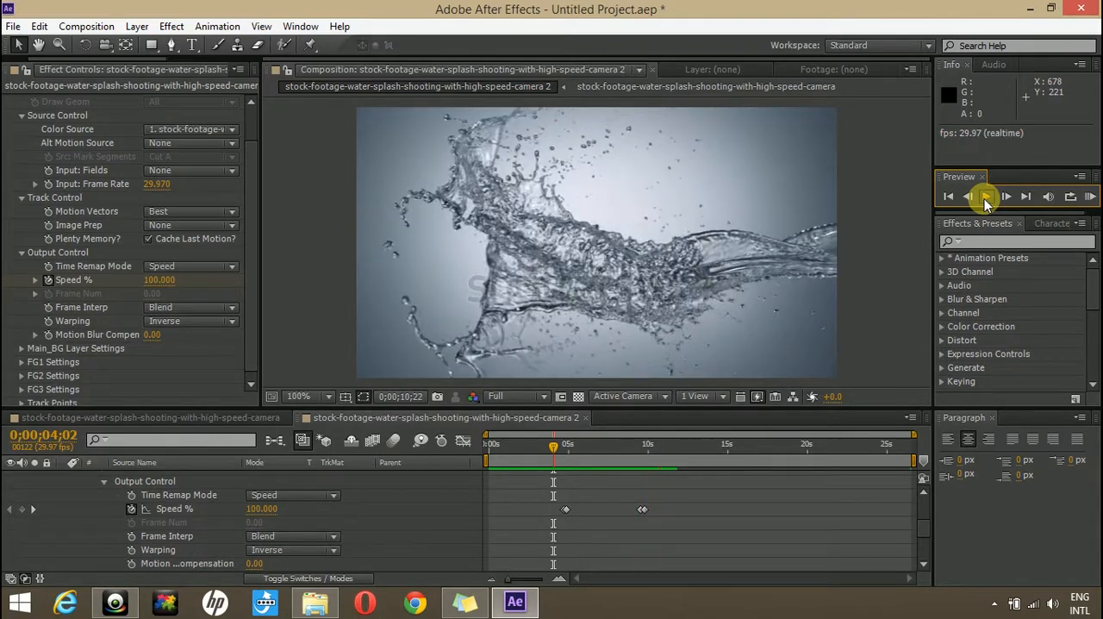
pyautogui.moveTo(576, 446)
pyautogui.mouseDown()
pyautogui.moveTo(589, 450)
pyautogui.moveTo(568, 451)
pyautogui.moveTo(593, 451)
pyautogui.mouseUp()
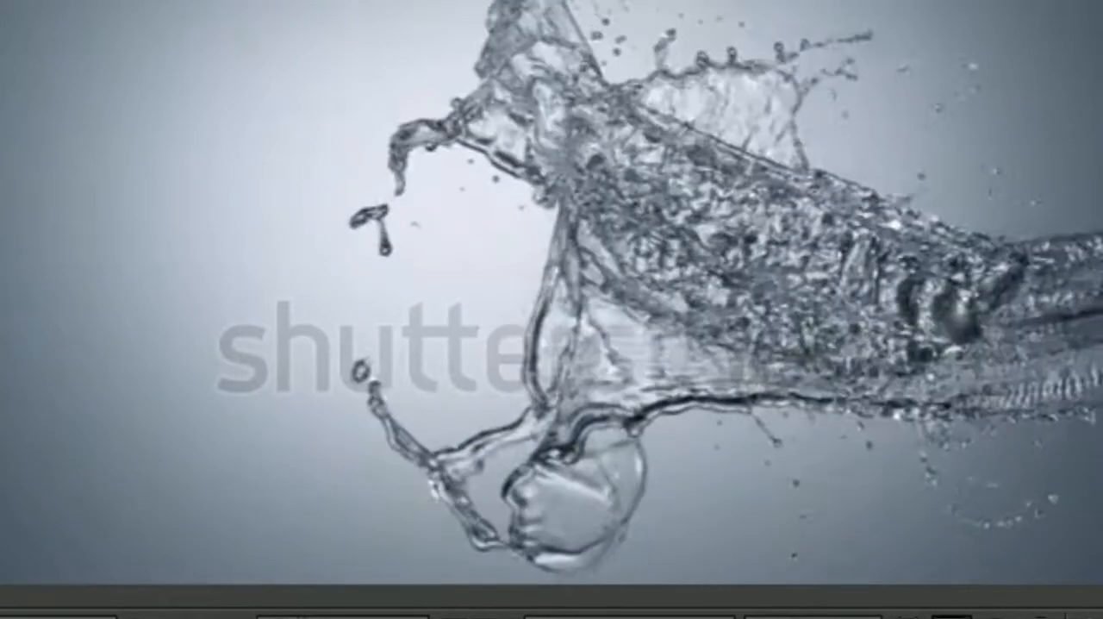
pyautogui.moveTo(565, 609); pyautogui.dragTo(593, 609)
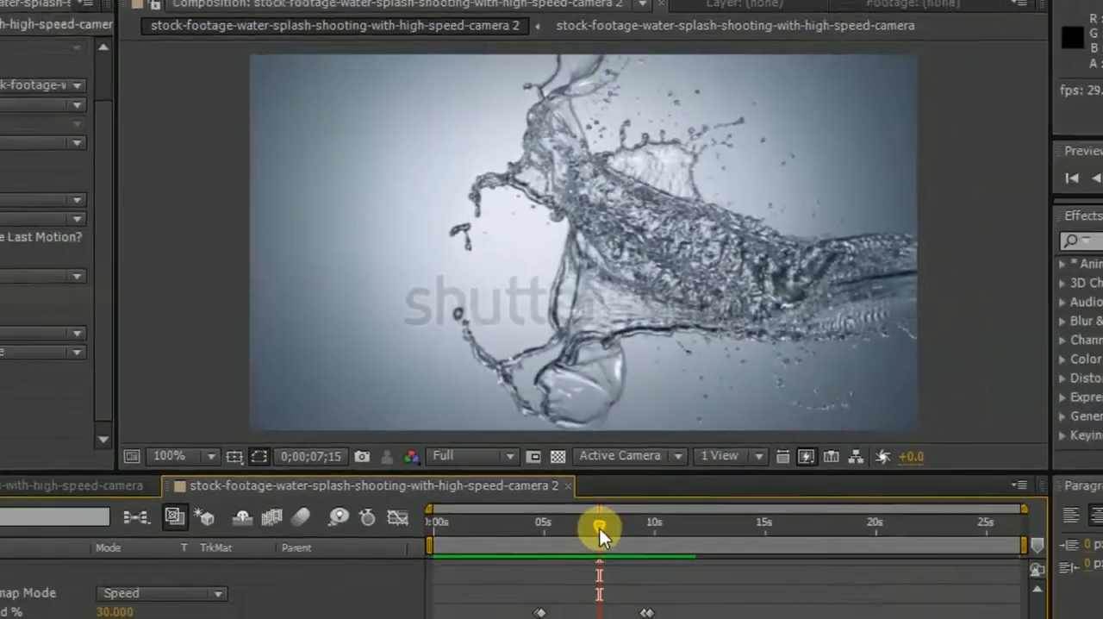
pyautogui.moveTo(600, 528); pyautogui.dragTo(552, 545)
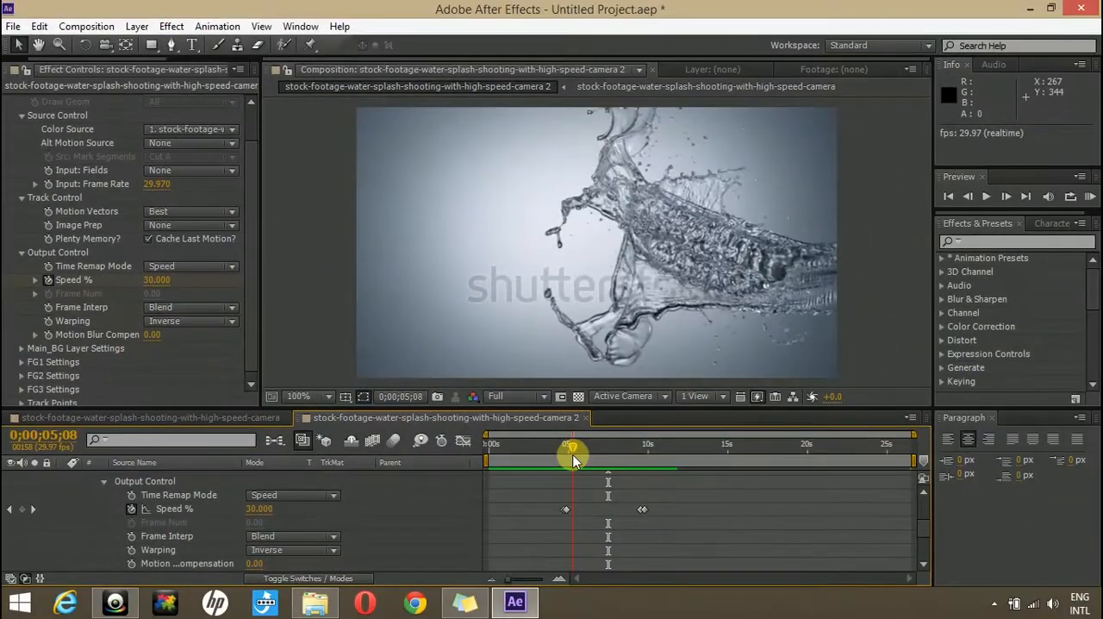
pyautogui.moveTo(591, 453)
pyautogui.mouseDown()
pyautogui.moveTo(602, 453)
pyautogui.moveTo(575, 458)
pyautogui.moveTo(605, 451)
pyautogui.mouseUp()
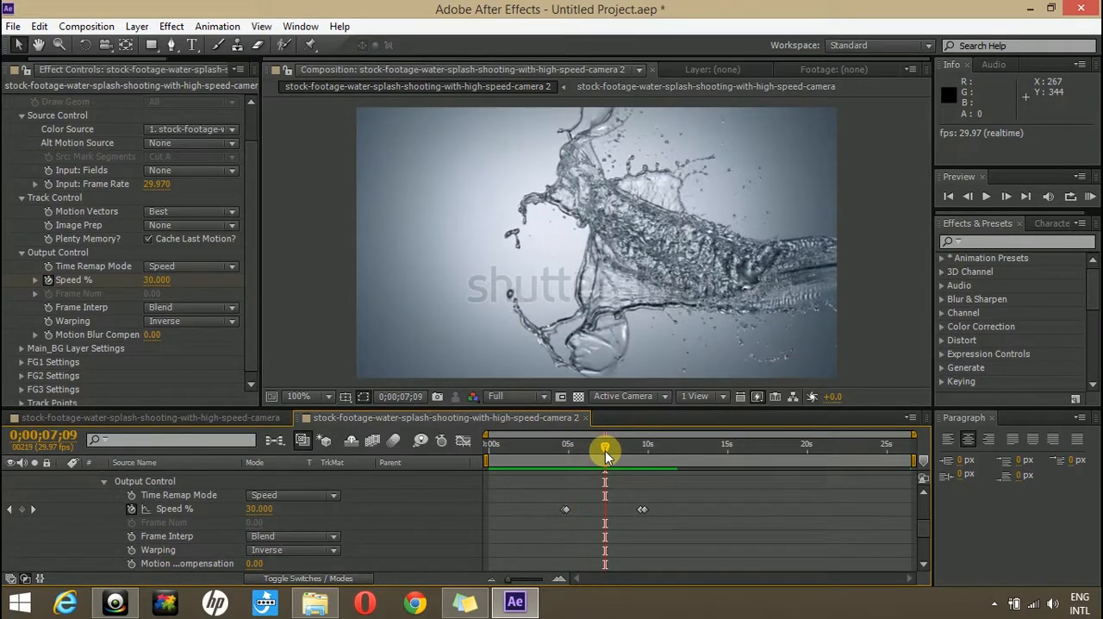
# - Change the frame rate of the original water-splash composition to 24 frames per second
pyautogui.click(184, 418)
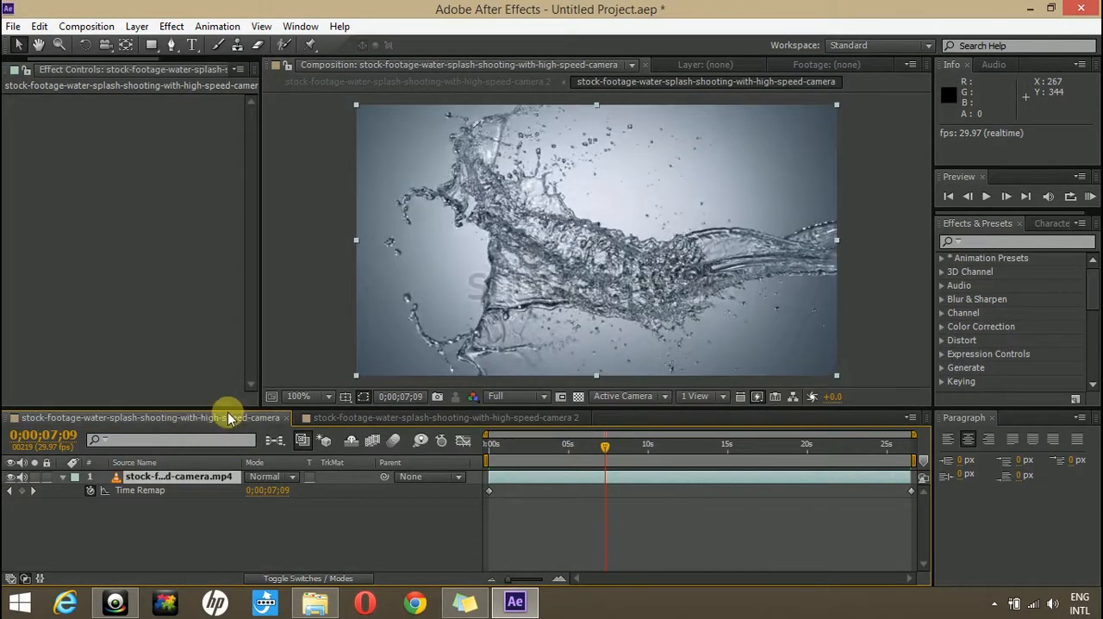
pyautogui.rightClick(153, 419)
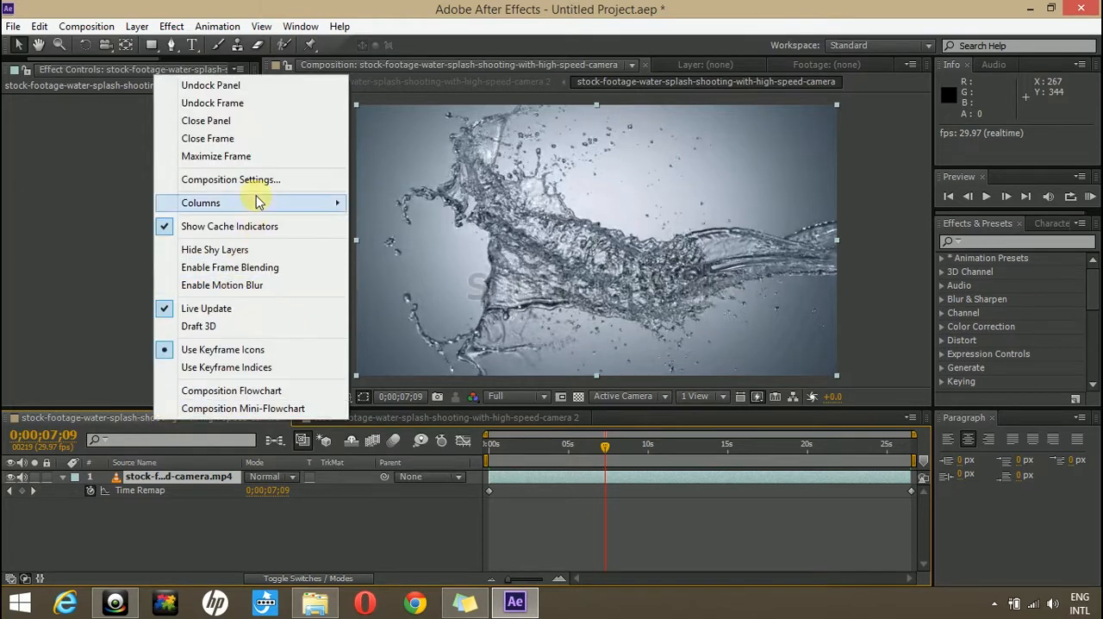
pyautogui.click(258, 181)
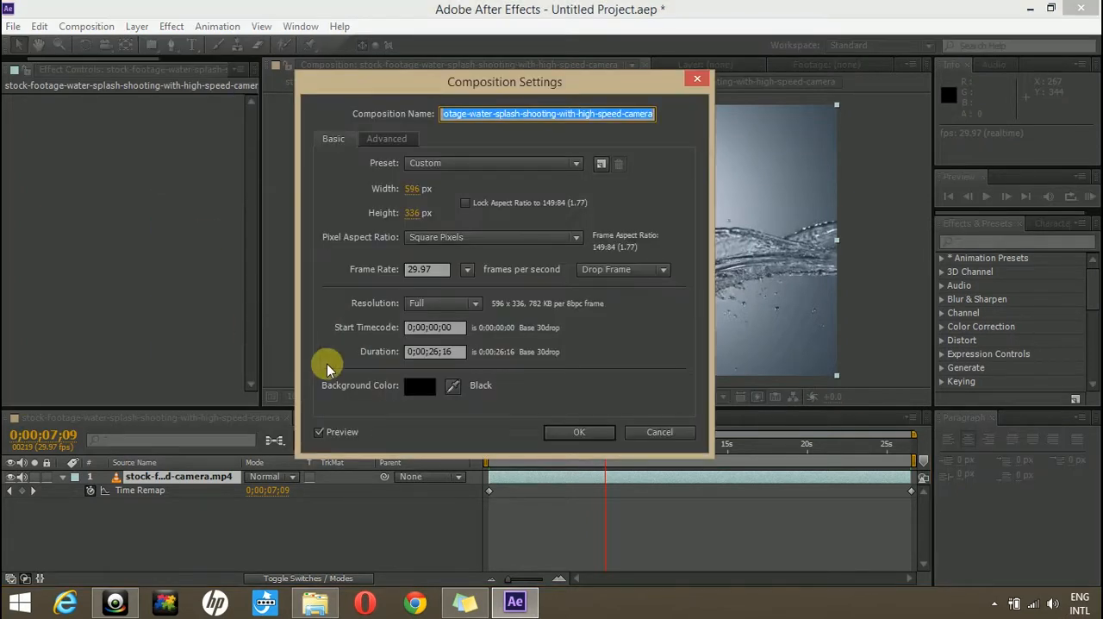
pyautogui.click(466, 269)
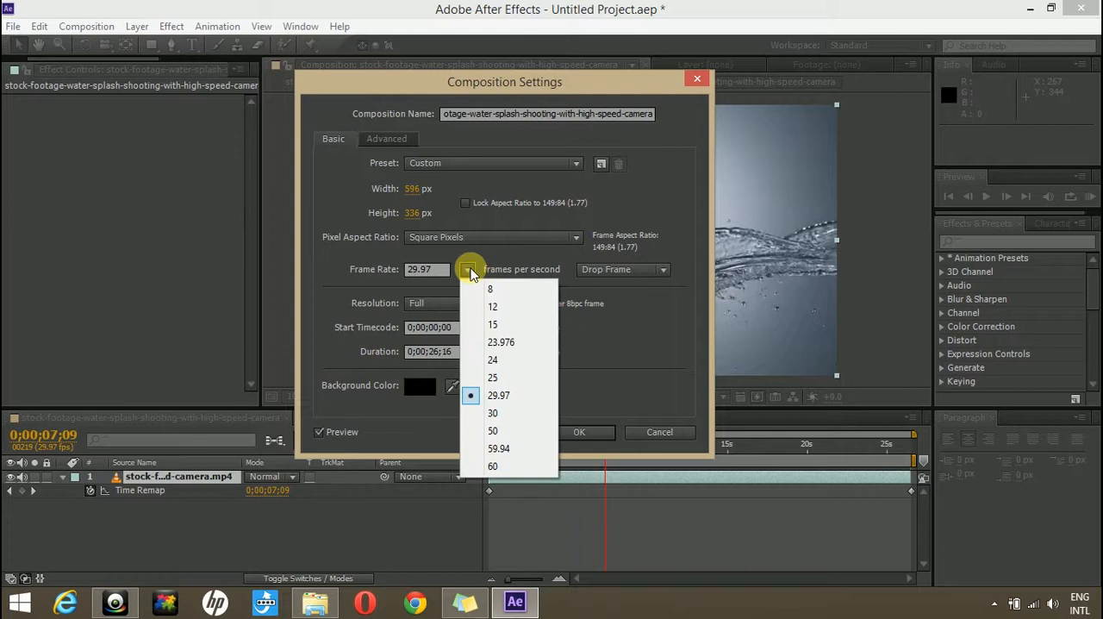
pyautogui.click(513, 361)
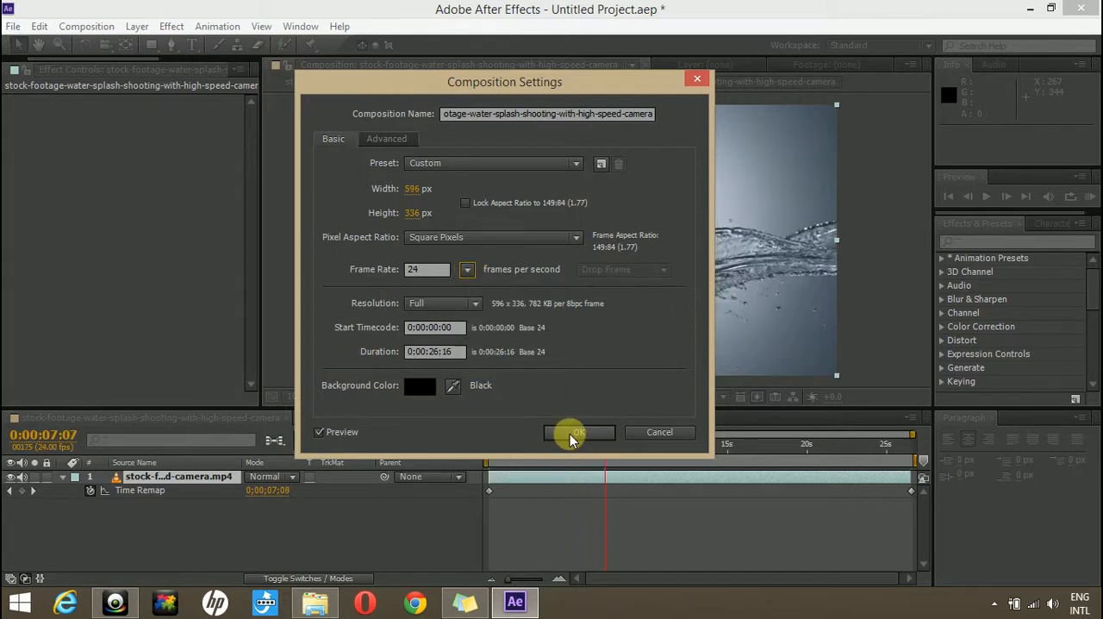
pyautogui.click(575, 433)
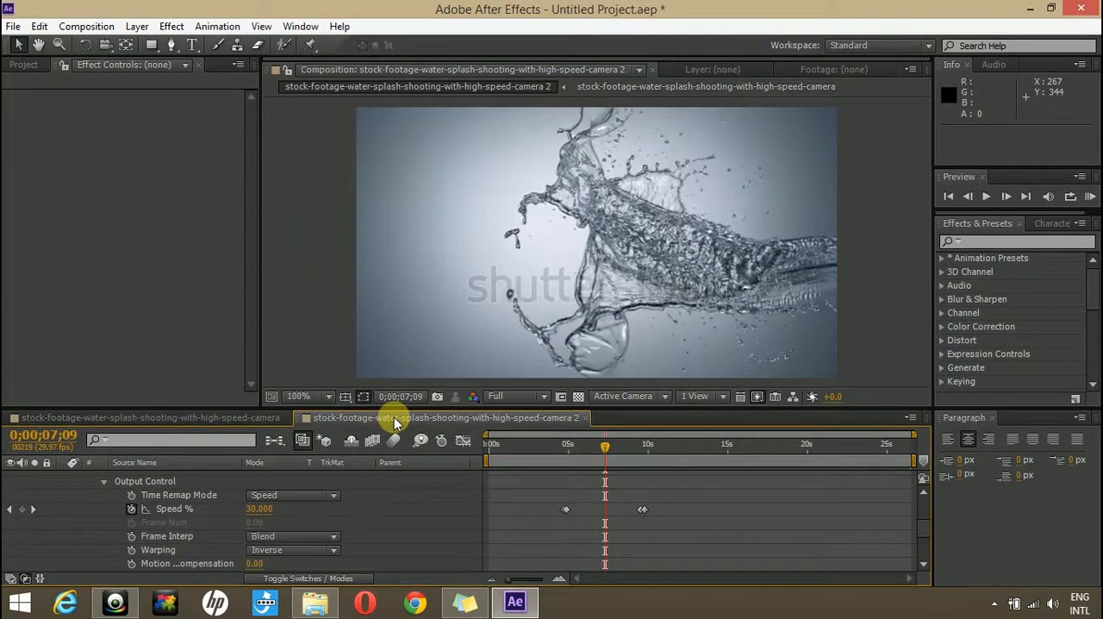
# - Set the frame rate of the nested water-splash composition 2 to 24 frames per second
pyautogui.click(151, 541)
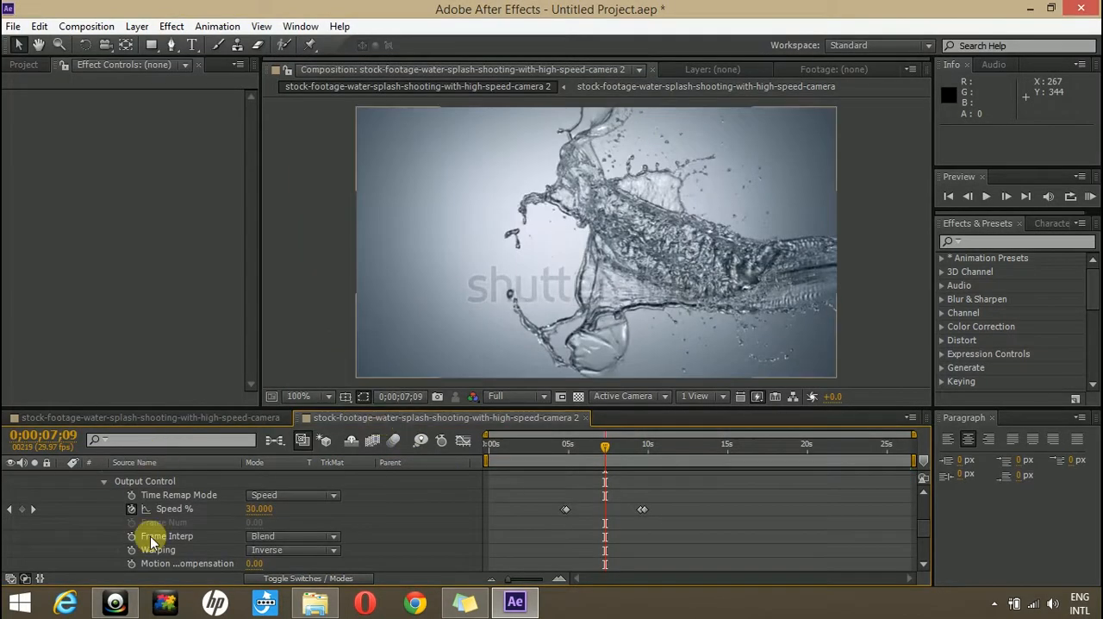
pyautogui.rightClick(358, 422)
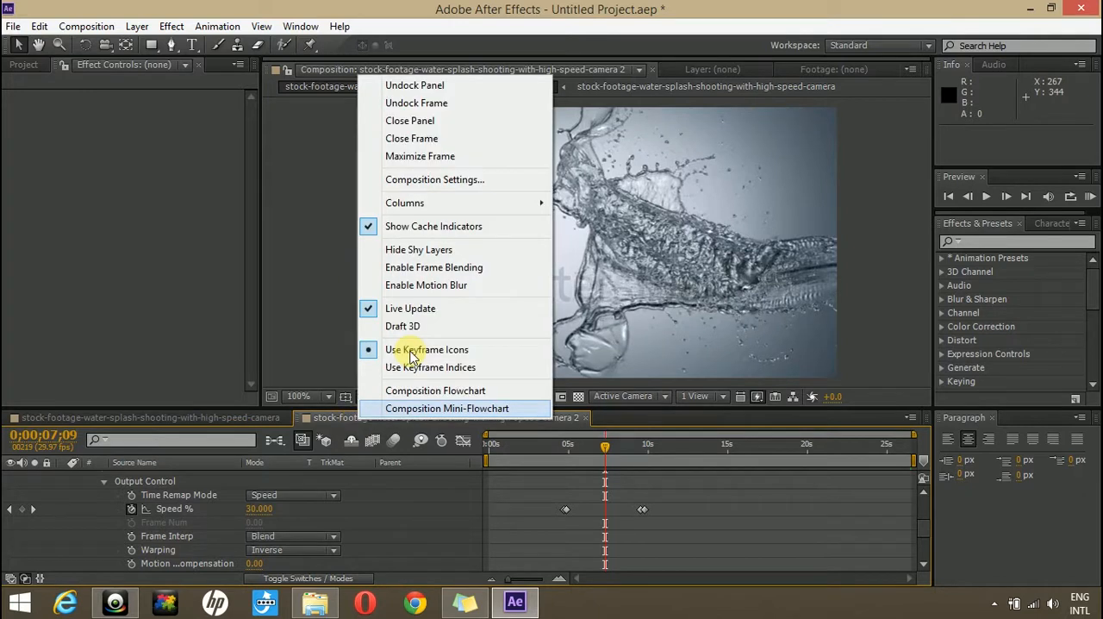
pyautogui.click(437, 179)
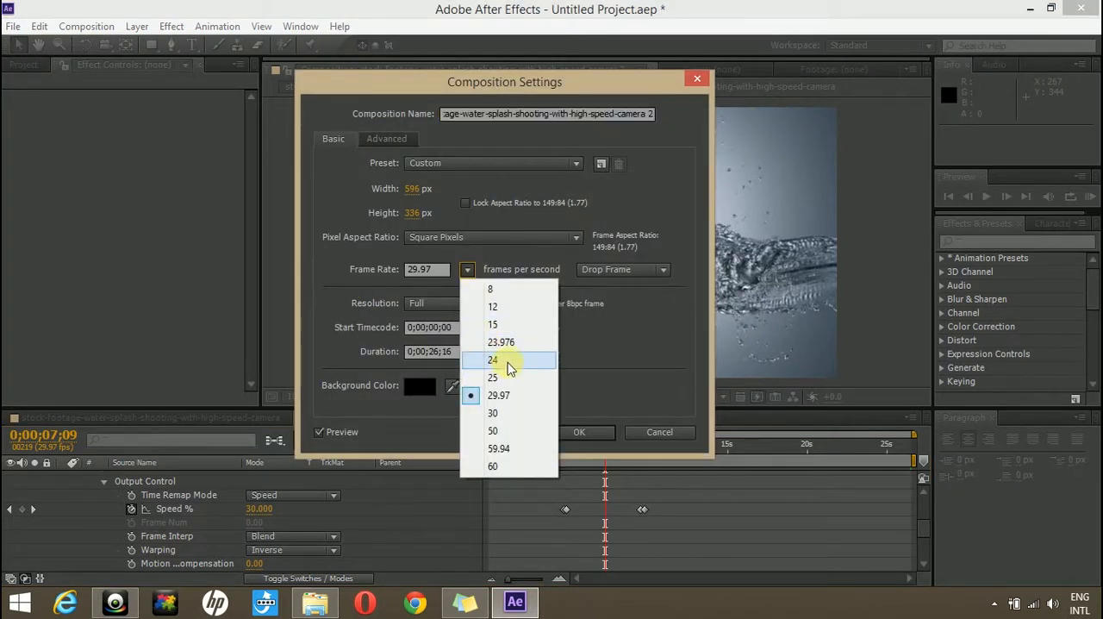
pyautogui.click(493, 360)
pyautogui.click(595, 432)
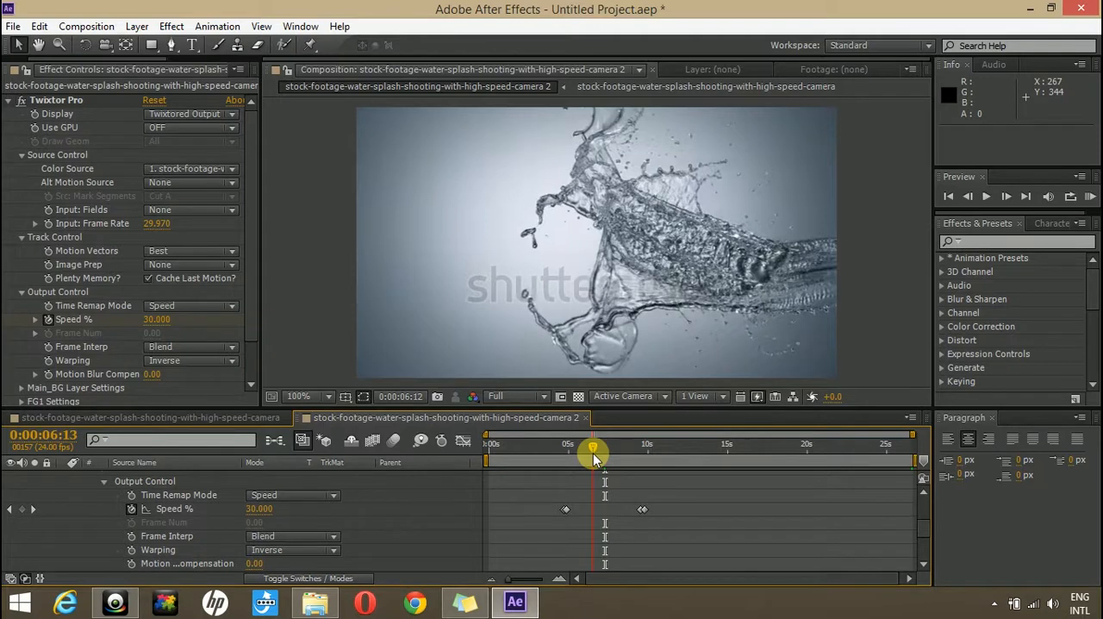
# - Scrub through the slowed section to about 0:00:09:01 and undo the last keyframe addition
pyautogui.moveTo(593, 453); pyautogui.dragTo(641, 450)
pyautogui.scroll(2, 94, 520)
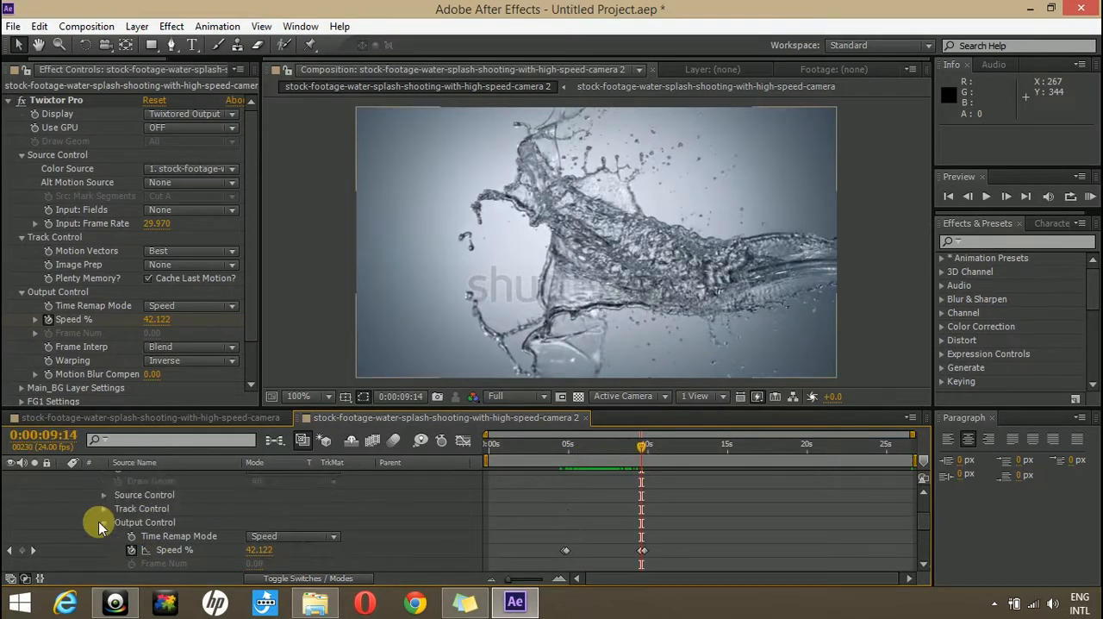
pyautogui.scroll(-2, 635, 483)
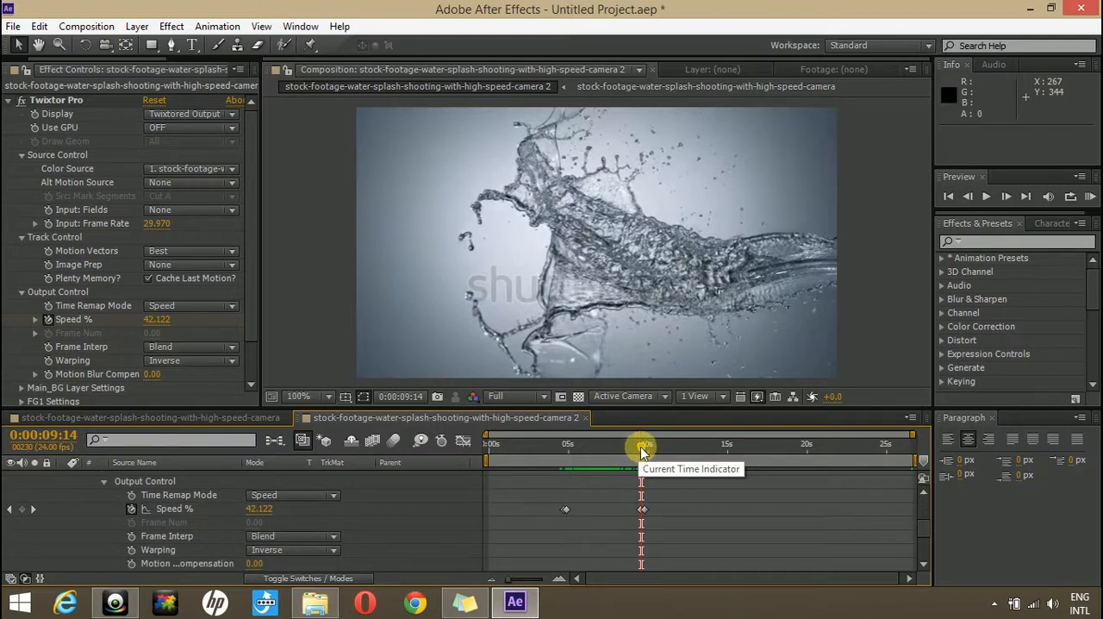
pyautogui.moveTo(629, 446)
pyautogui.mouseDown()
pyautogui.moveTo(566, 447)
pyautogui.moveTo(633, 443)
pyautogui.mouseUp()
pyautogui.hotkey('ctrl', 'z')
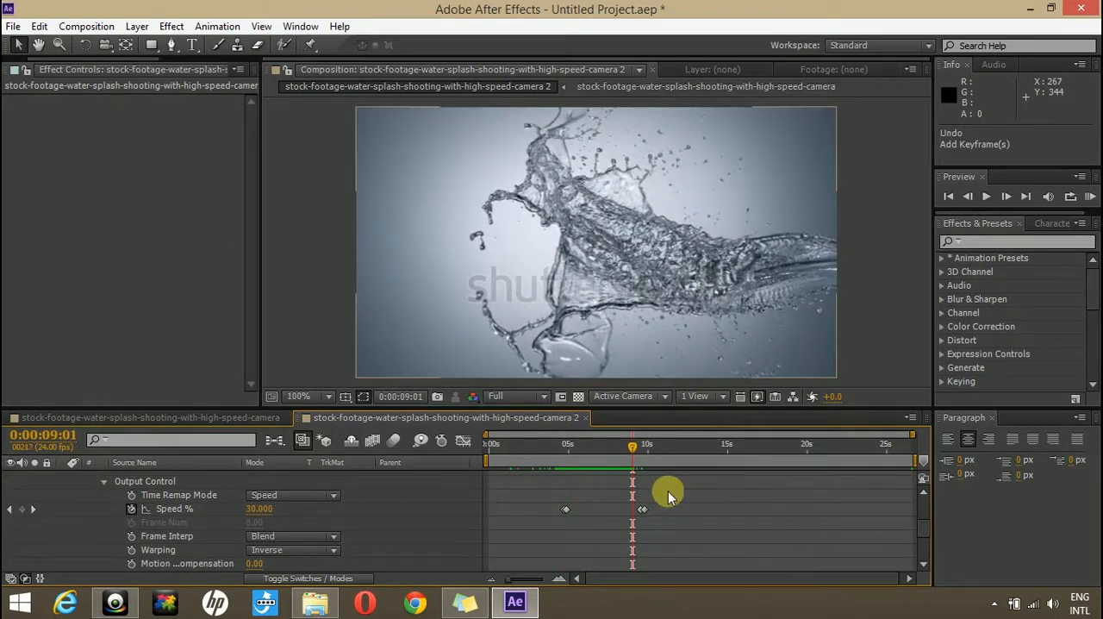